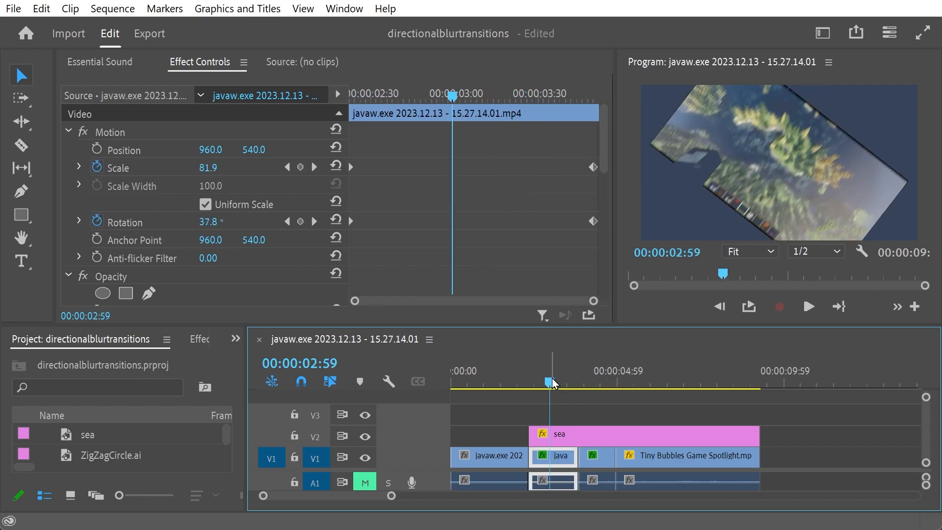
Shift all V1 clips that follow the rotating javaw.exe clip about one second later to open a gap.
{"action": "left_click_drag", "start_coordinate": [793, 460], "coordinate": [597, 486]}
{"action": "left_click_drag", "start_coordinate": [687, 463], "coordinate": [721, 462]}
{"action": "left_click_drag", "start_coordinate": [549, 381], "coordinate": [557, 402]}
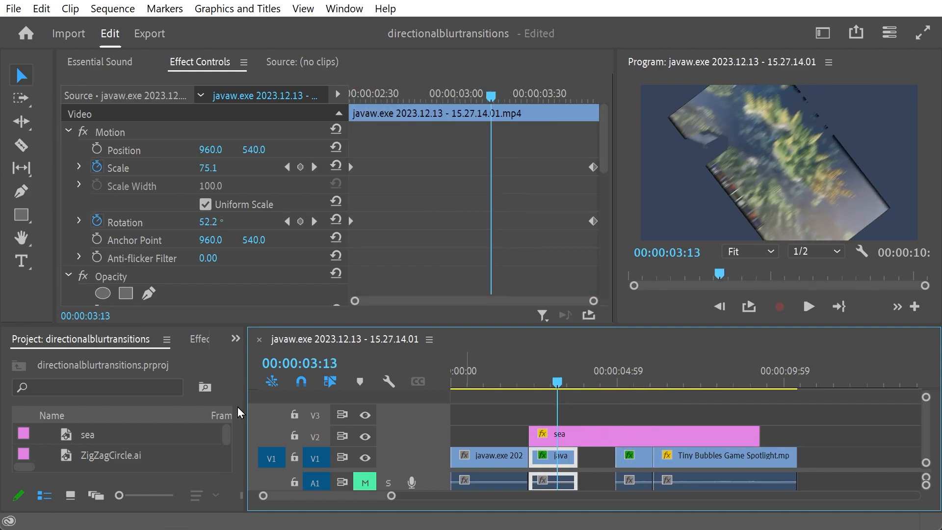
Add ZigZagCircle.ai to track V3 over the gap and trim both of its ends.
{"action": "left_click_drag", "start_coordinate": [110, 463], "coordinate": [515, 416]}
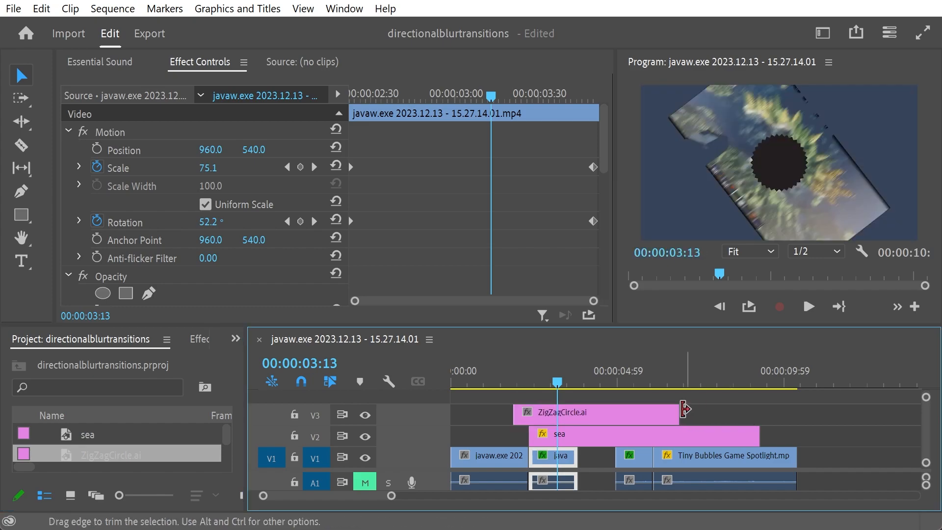
{"action": "left_click_drag", "start_coordinate": [675, 413], "coordinate": [633, 415]}
{"action": "left_click_drag", "start_coordinate": [515, 415], "coordinate": [564, 380]}
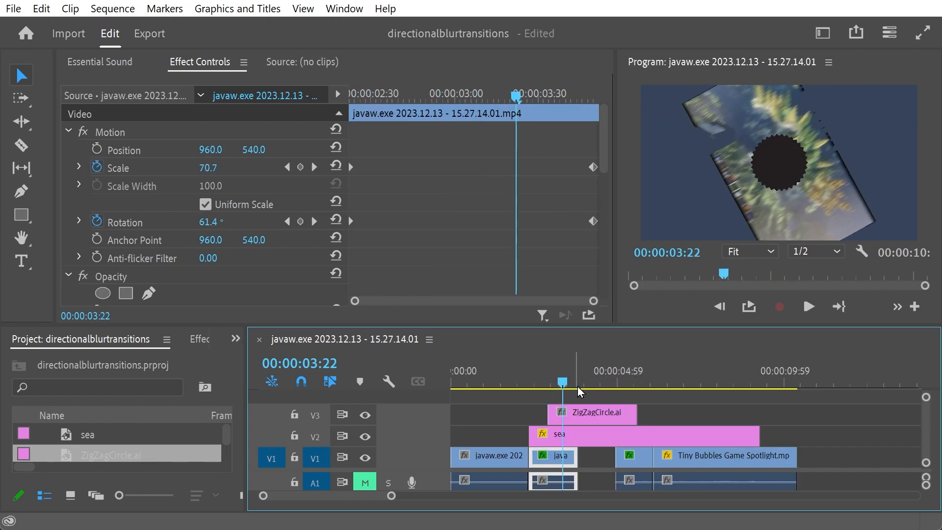
Scale the ZigZagCircle.ai clip to 417 and shorten it to start at 00:00:03:17, just before the gap.
{"action": "left_click", "coordinate": [587, 410]}
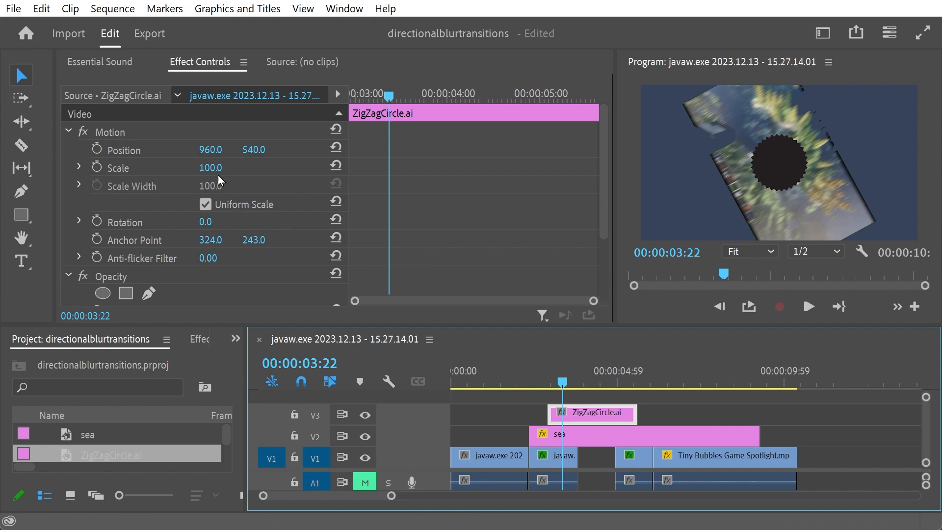
{"action": "left_click_drag", "start_coordinate": [211, 167], "coordinate": [295, 168]}
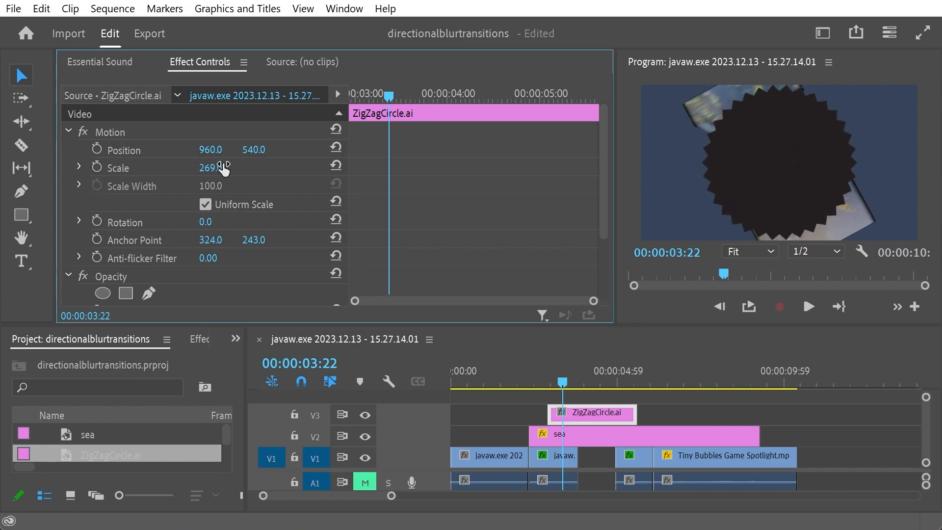
{"action": "mouse_move", "coordinate": [562, 383]}
{"action": "left_mouse_down"}
{"action": "mouse_move", "coordinate": [511, 385]}
{"action": "mouse_move", "coordinate": [583, 386]}
{"action": "mouse_move", "coordinate": [540, 387]}
{"action": "mouse_move", "coordinate": [568, 384]}
{"action": "left_mouse_up"}
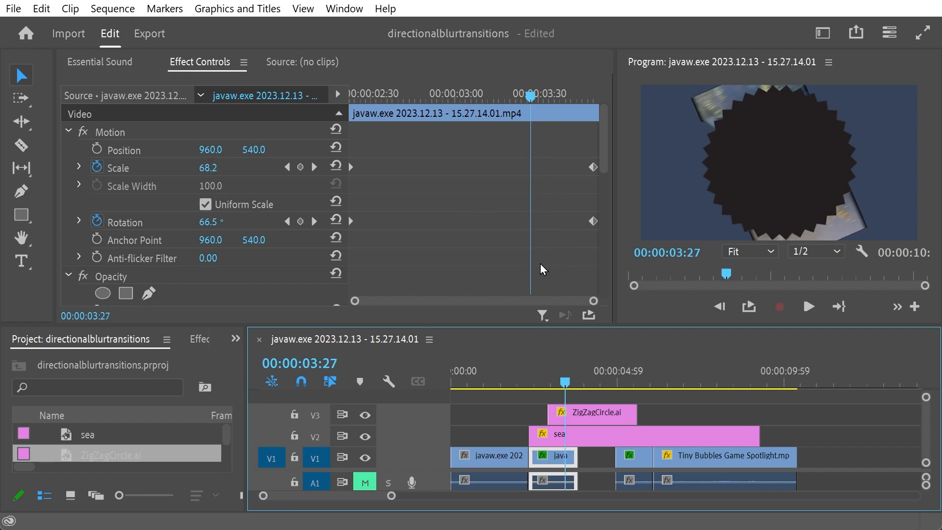
{"action": "left_click", "coordinate": [602, 411]}
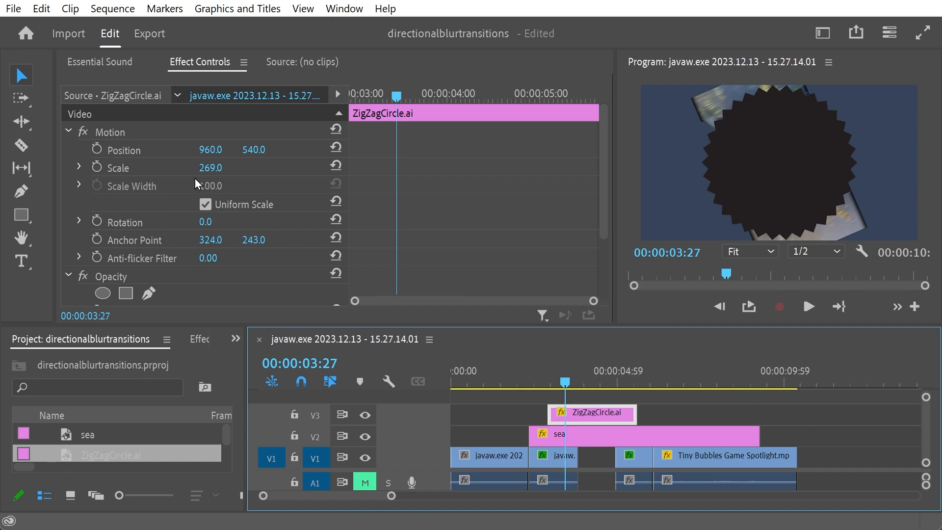
{"action": "left_click_drag", "start_coordinate": [208, 170], "coordinate": [243, 176]}
{"action": "left_click", "coordinate": [556, 385]}
{"action": "left_click_drag", "start_coordinate": [556, 386], "coordinate": [579, 384]}
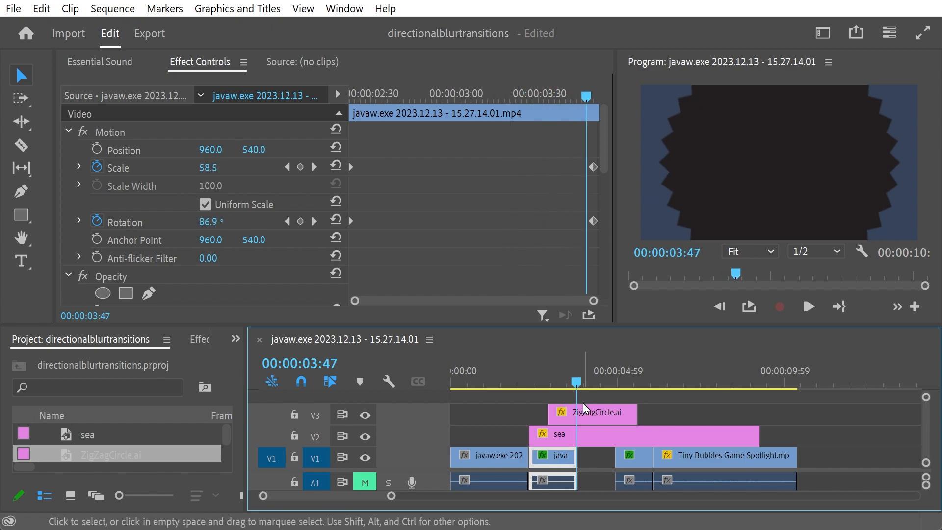
{"action": "left_click", "coordinate": [593, 414]}
{"action": "left_click_drag", "start_coordinate": [577, 383], "coordinate": [543, 380]}
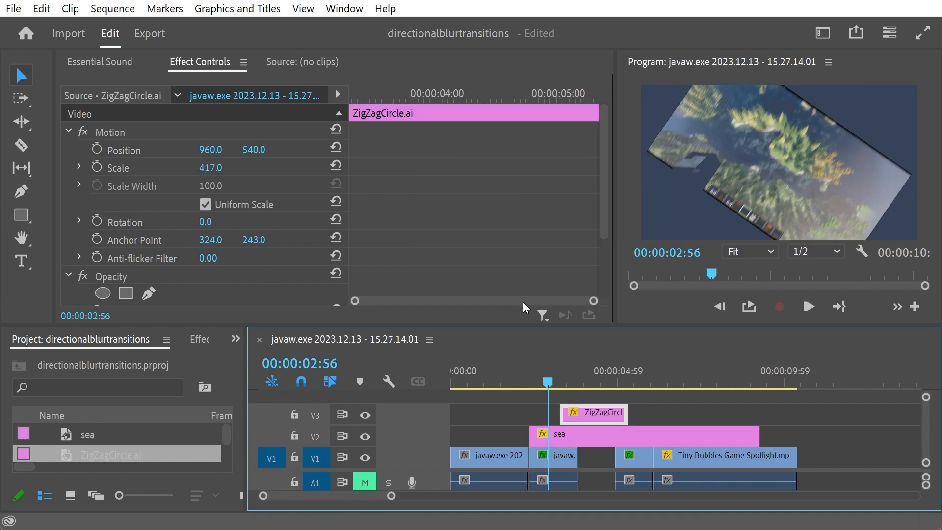
At the ZigZagCircle.ai clip's start, 00:00:03:17, keyframe it off-frame with Position -270, 540 and Scale 124.
{"action": "left_click", "coordinate": [560, 382]}
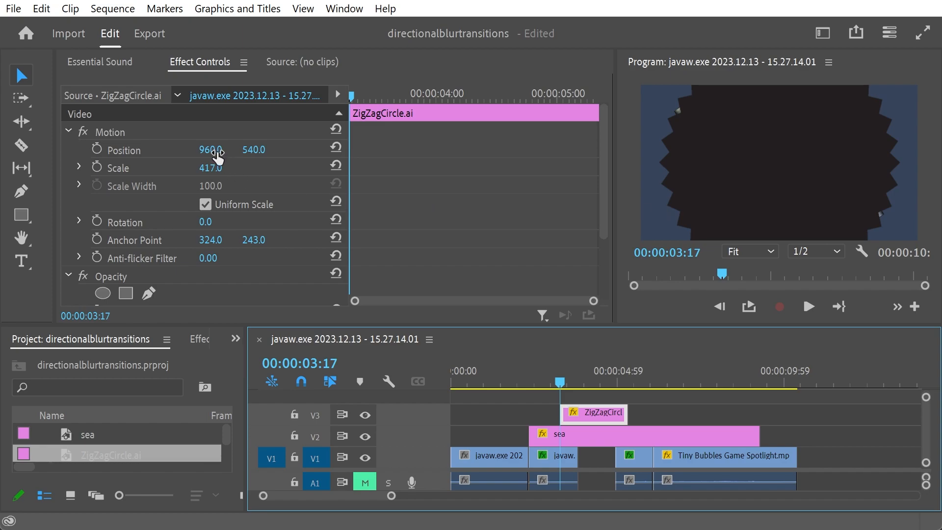
{"action": "left_click", "coordinate": [98, 150]}
{"action": "left_click", "coordinate": [97, 148]}
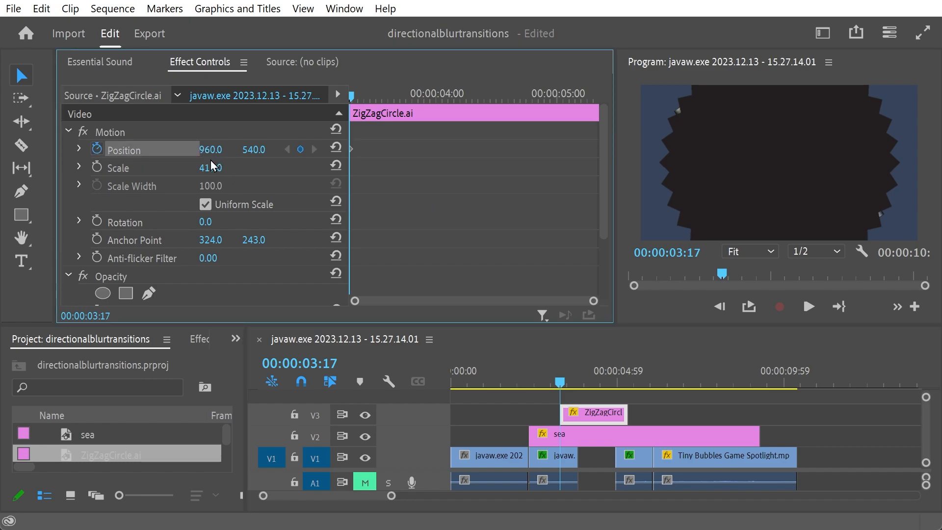
{"action": "left_click_drag", "start_coordinate": [213, 151], "coordinate": [52, 150]}
{"action": "left_click_drag", "start_coordinate": [208, 171], "coordinate": [77, 171]}
{"action": "left_click_drag", "start_coordinate": [211, 169], "coordinate": [232, 168]}
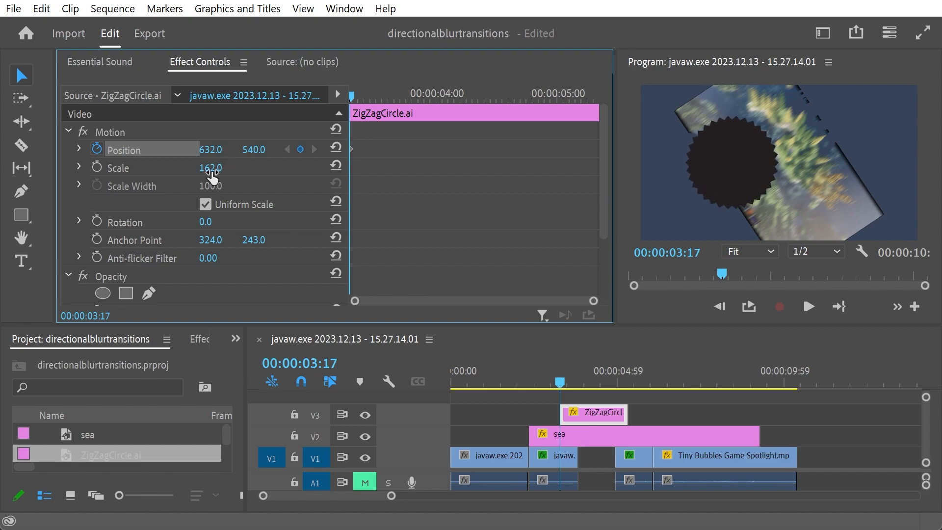
{"action": "left_click_drag", "start_coordinate": [210, 167], "coordinate": [290, 147]}
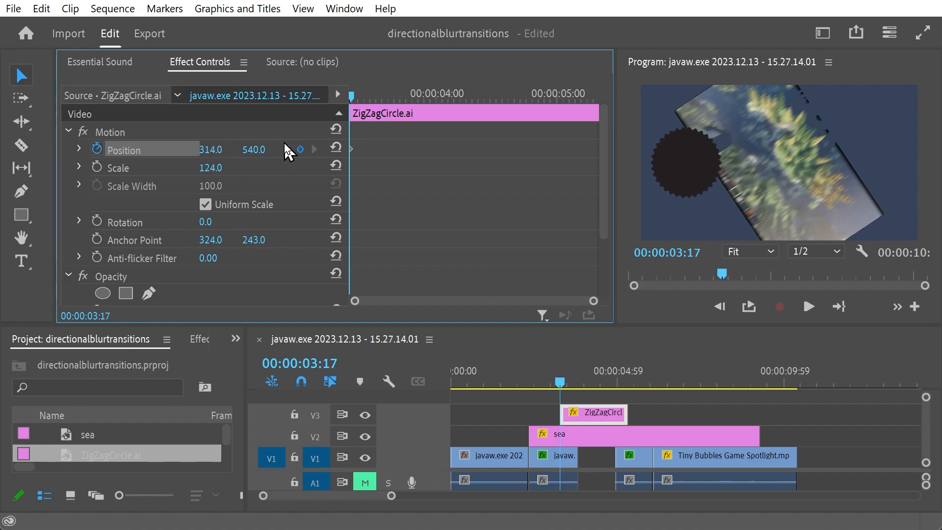
{"action": "left_click_drag", "start_coordinate": [211, 149], "coordinate": [122, 149]}
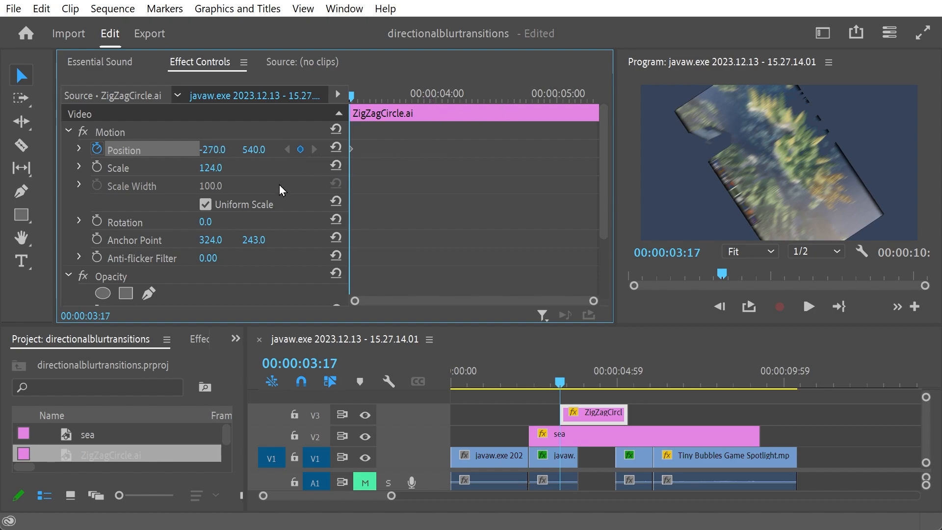
{"action": "left_click", "coordinate": [97, 167]}
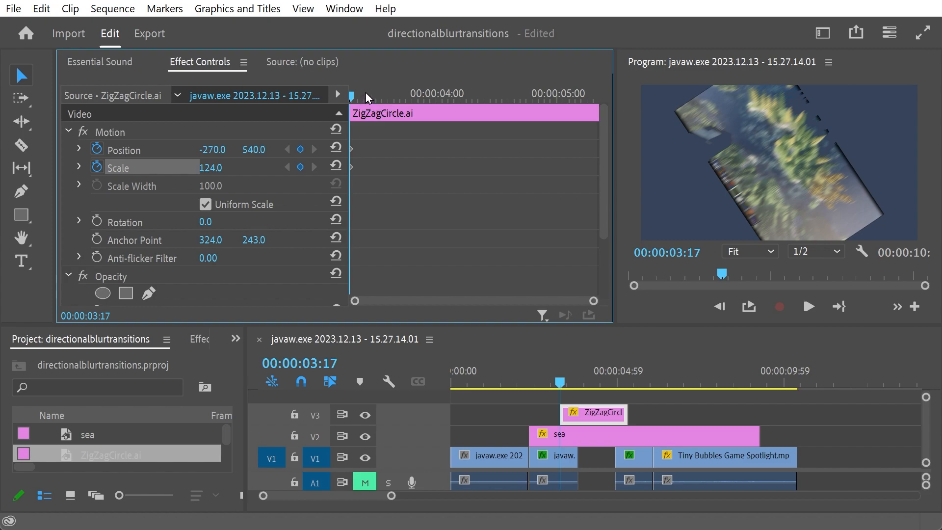
At 00:00:04:19, keyframe the ZigZagCircle.ai clip with a horizontal Position of 960 and Scale 417.
{"action": "left_click_drag", "start_coordinate": [366, 94], "coordinate": [476, 116]}
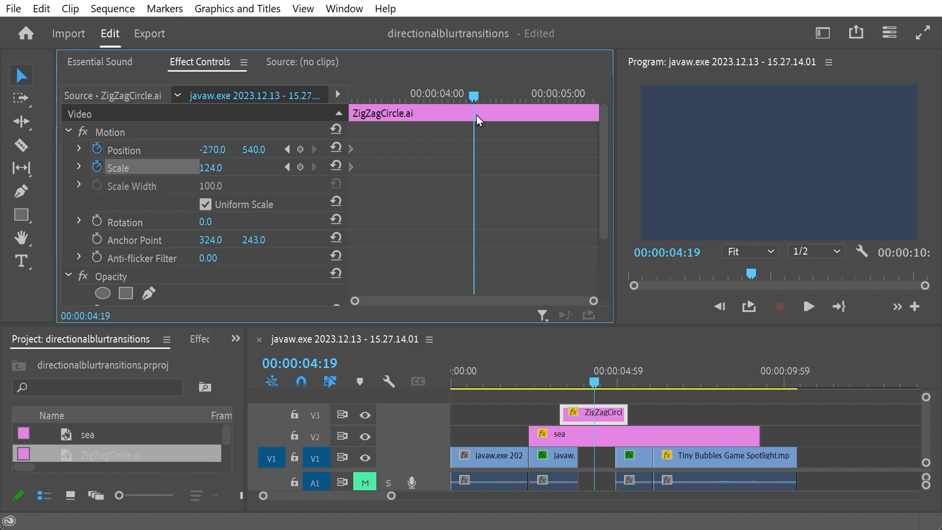
{"action": "left_click", "coordinate": [211, 149]}
{"action": "type", "text": "960"}
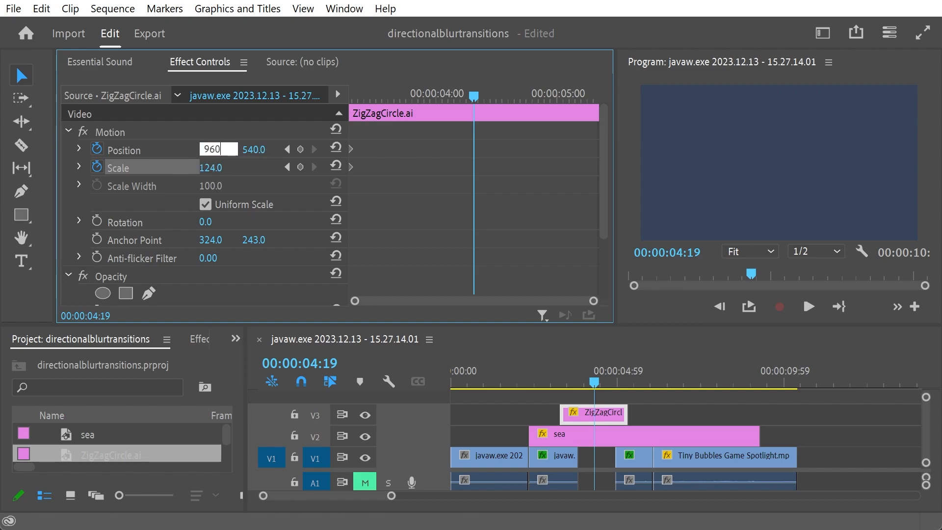
{"action": "key", "text": "Return"}
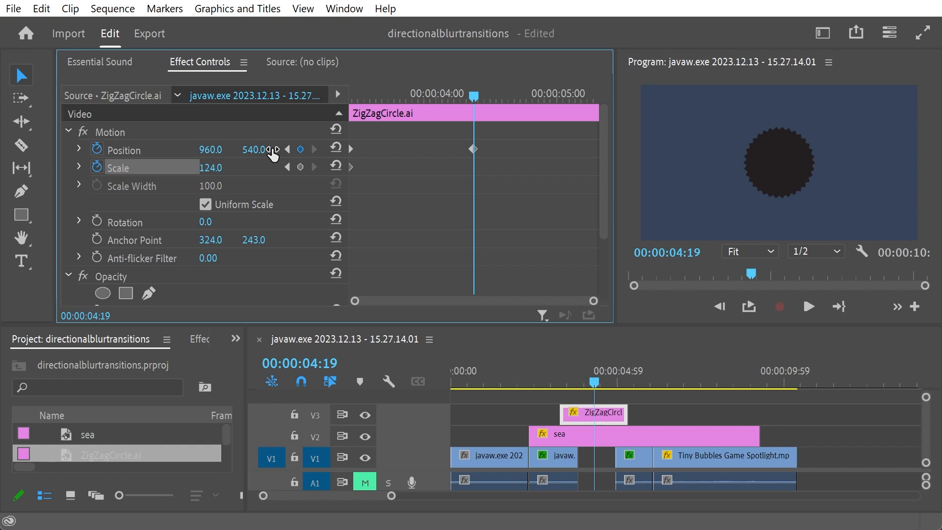
{"action": "left_click", "coordinate": [210, 170]}
{"action": "type", "text": "41"}
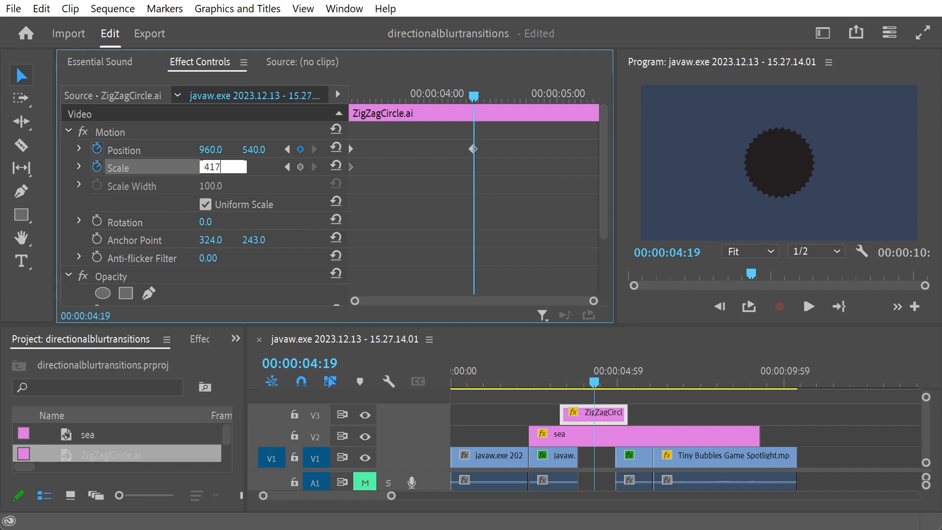
{"action": "type", "text": "7"}
{"action": "key", "text": "Return"}
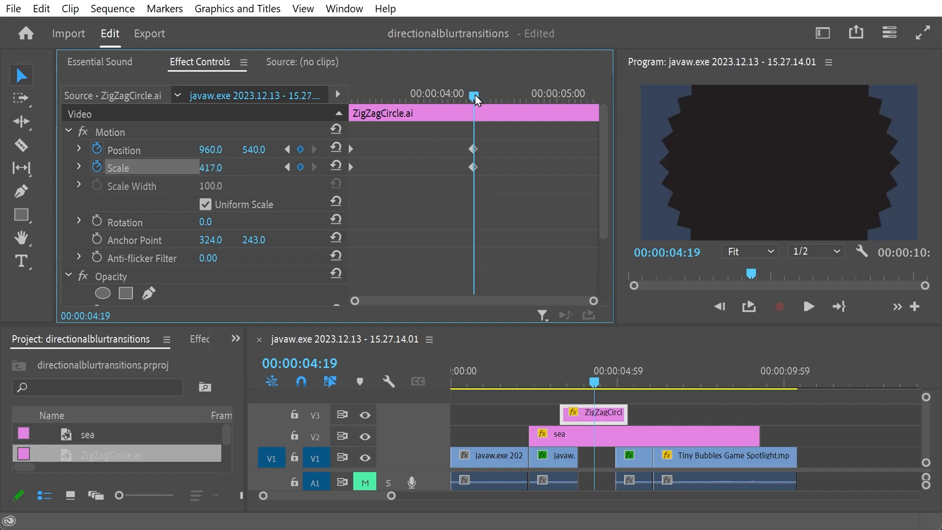
At the clip's end, 00:00:05:19, keyframe the circle with Scale 124 and a horizontal Position of 2188.
{"action": "left_click", "coordinate": [518, 96]}
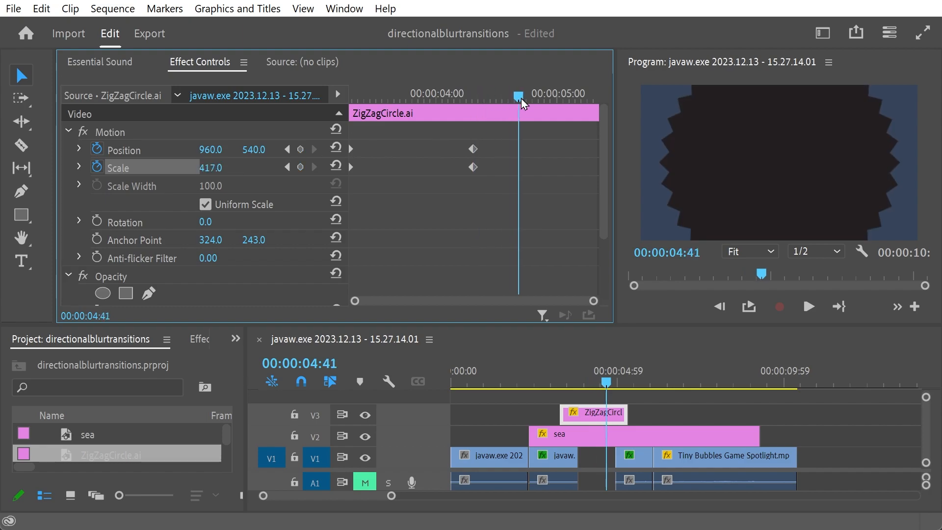
{"action": "key", "text": "Down"}
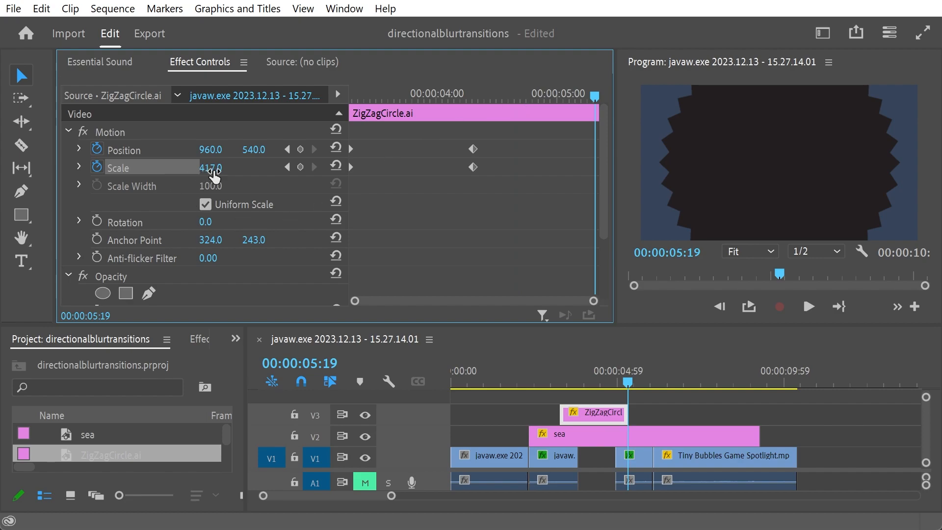
{"action": "left_click", "coordinate": [212, 170]}
{"action": "type", "text": "124"}
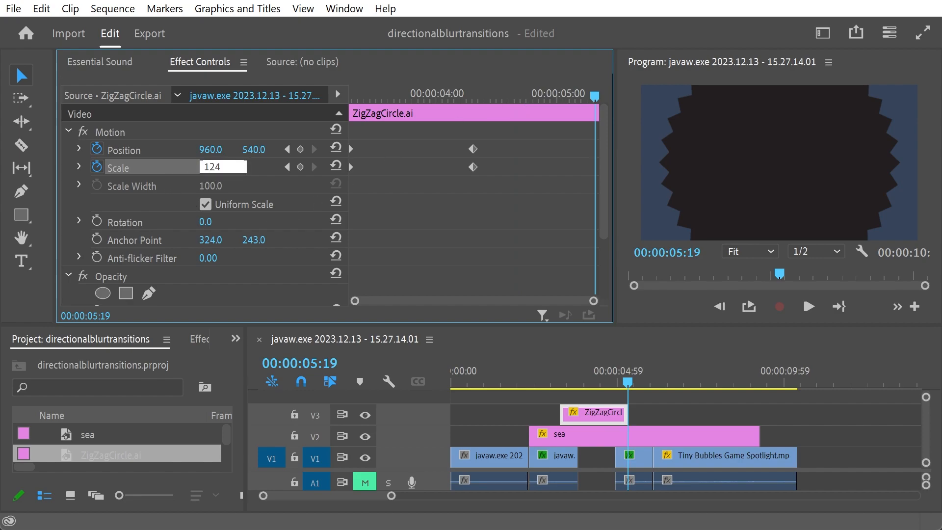
{"action": "key", "text": "Return"}
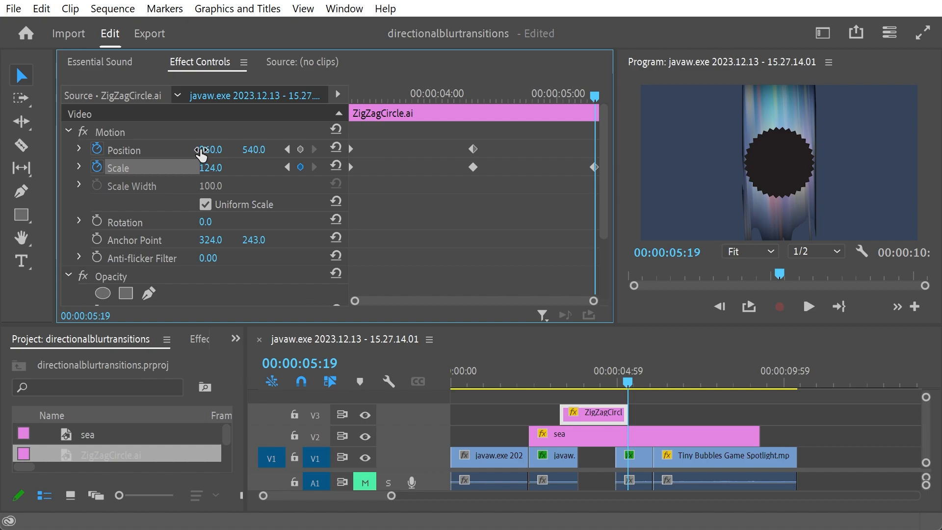
{"action": "left_click_drag", "start_coordinate": [203, 152], "coordinate": [505, 152]}
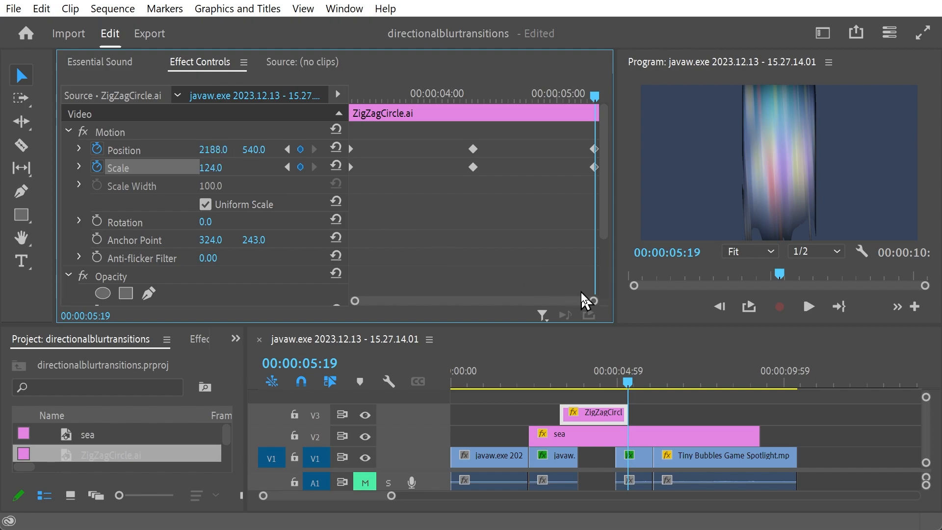
Play back the sequence from 00:00:02:50 to check the circle's movement across the cut.
{"action": "left_click_drag", "start_coordinate": [631, 381], "coordinate": [548, 380]}
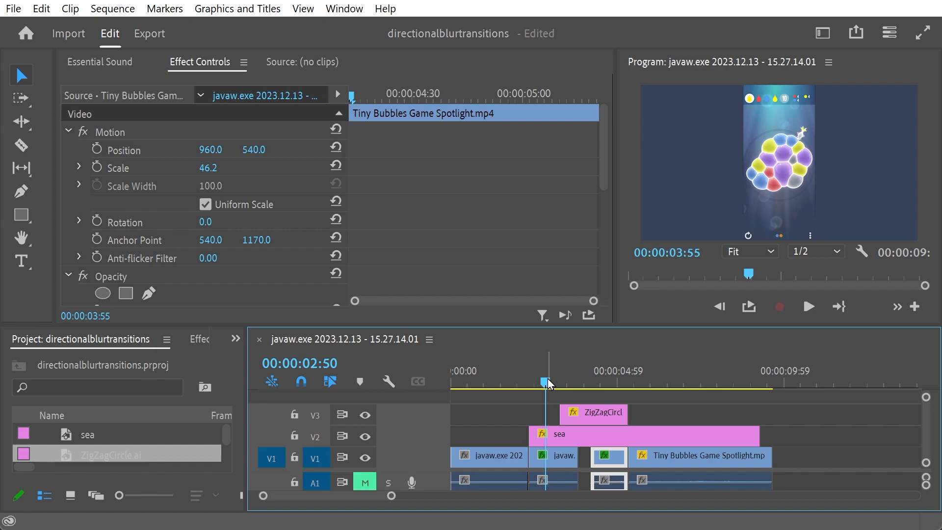
{"action": "key", "text": "space"}
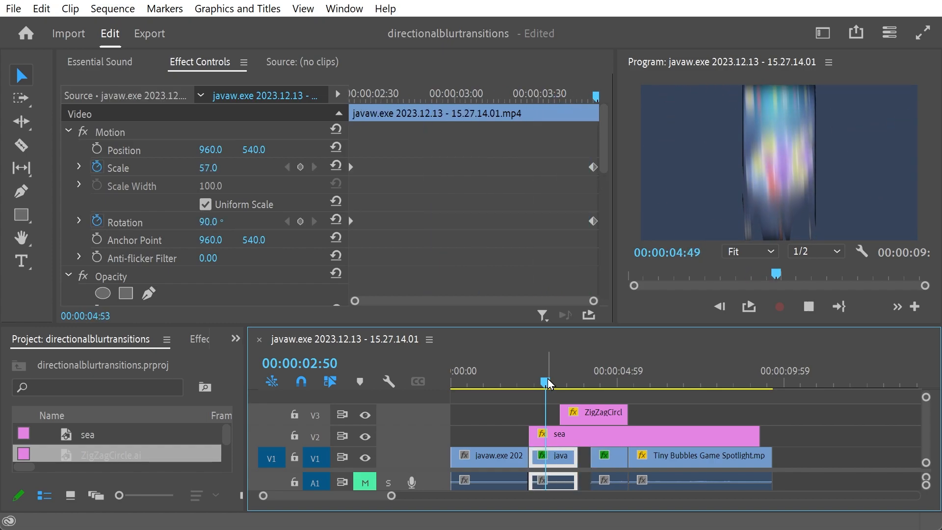
{"action": "left_click", "coordinate": [578, 382]}
Apply the 4-Color Gradient effect from the Generate video effects to the ZigZagCircle.ai clip on V3.
{"action": "left_click", "coordinate": [581, 413]}
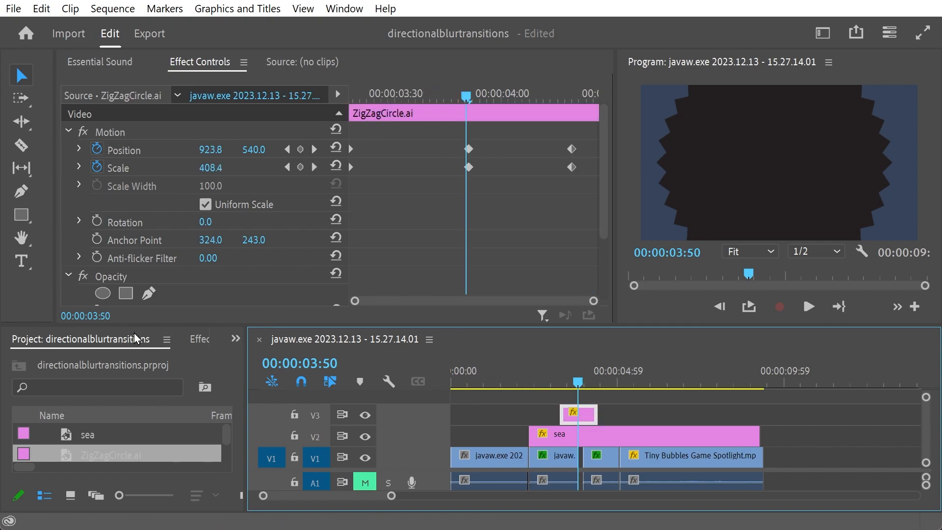
{"action": "mouse_move", "coordinate": [138, 327]}
{"action": "left_mouse_down"}
{"action": "mouse_move", "coordinate": [139, 253]}
{"action": "mouse_move", "coordinate": [141, 339]}
{"action": "left_mouse_up"}
{"action": "left_click", "coordinate": [199, 353]}
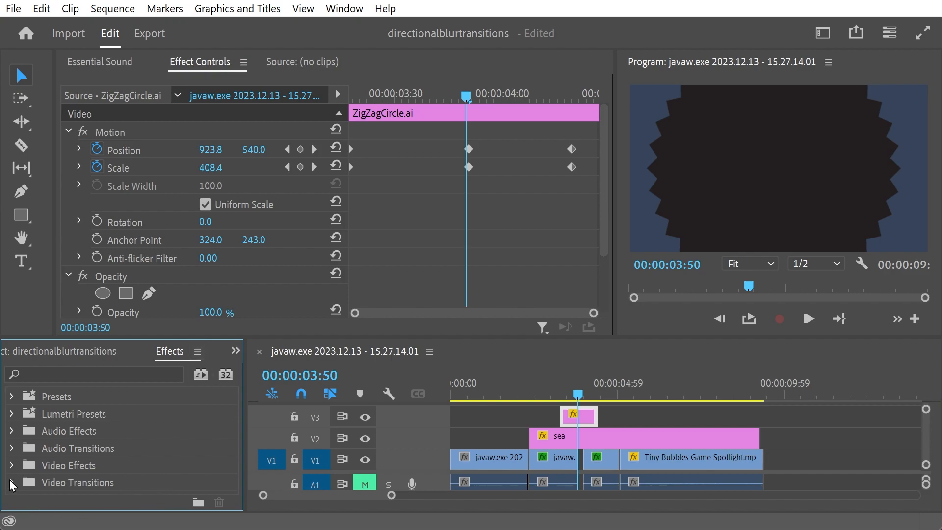
{"action": "left_click", "coordinate": [12, 465]}
{"action": "left_click_drag", "start_coordinate": [237, 399], "coordinate": [236, 430]}
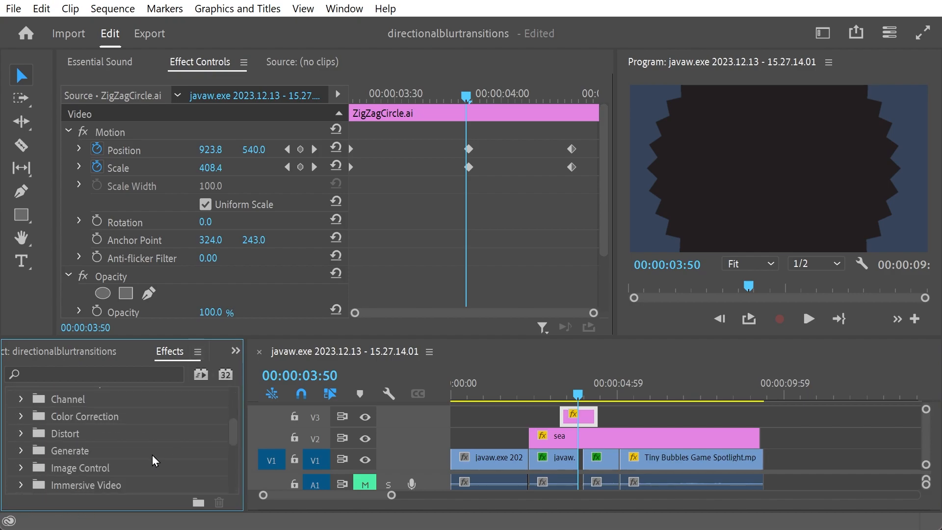
{"action": "left_click", "coordinate": [21, 450]}
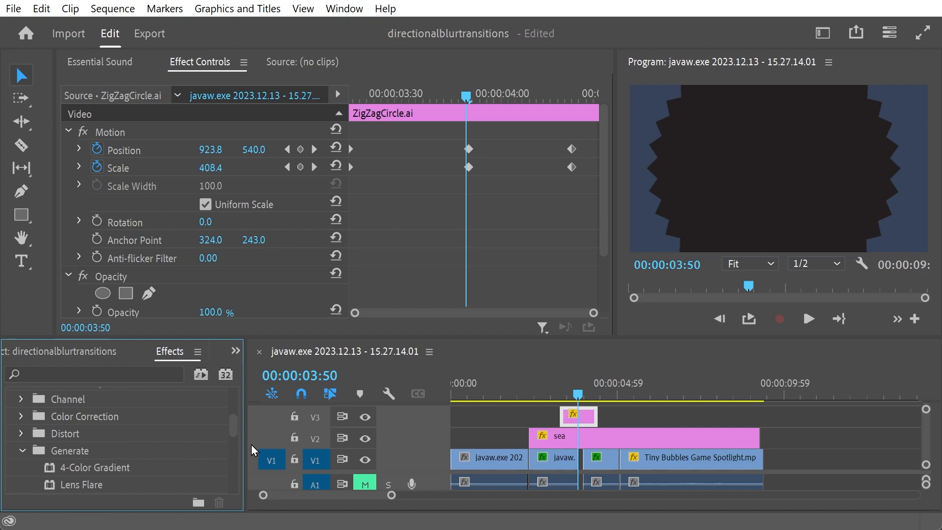
{"action": "left_click_drag", "start_coordinate": [234, 426], "coordinate": [234, 438]}
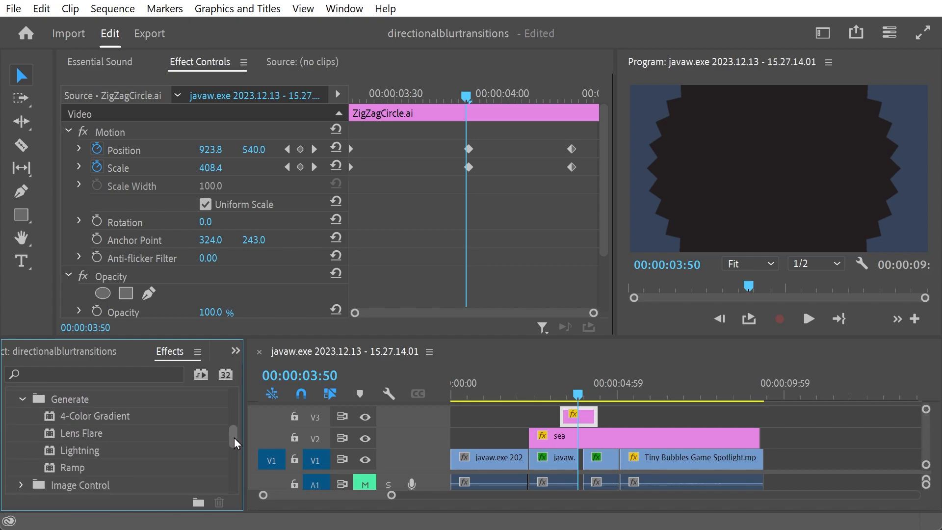
{"action": "left_click_drag", "start_coordinate": [83, 426], "coordinate": [580, 423]}
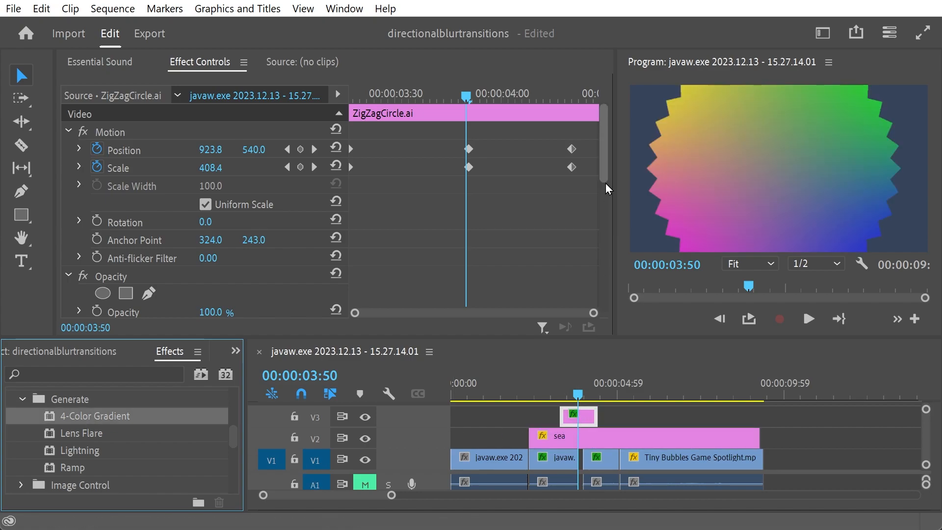
Set Color 1 of the 4-Color Gradient to the background's dark blue and look up its hex code, 364359.
{"action": "left_click", "coordinate": [603, 155]}
{"action": "left_click_drag", "start_coordinate": [604, 155], "coordinate": [591, 252]}
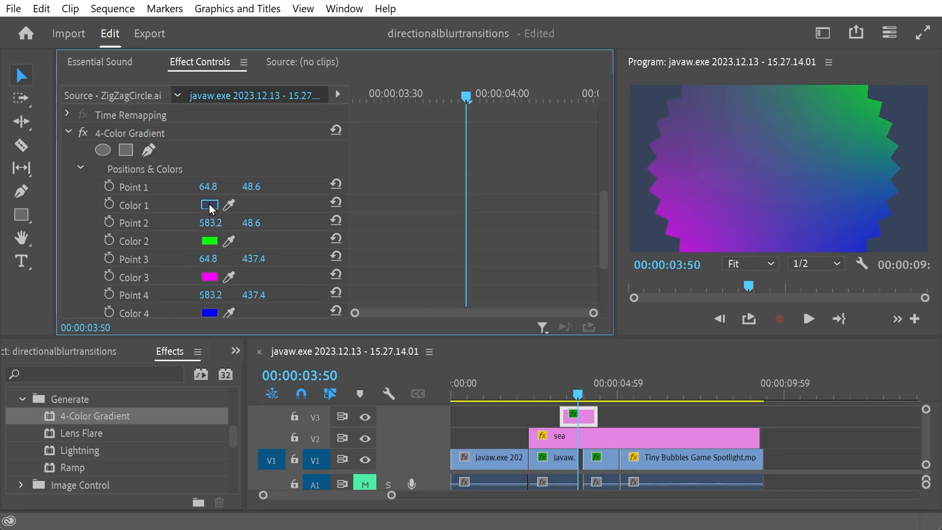
{"action": "left_click", "coordinate": [209, 205]}
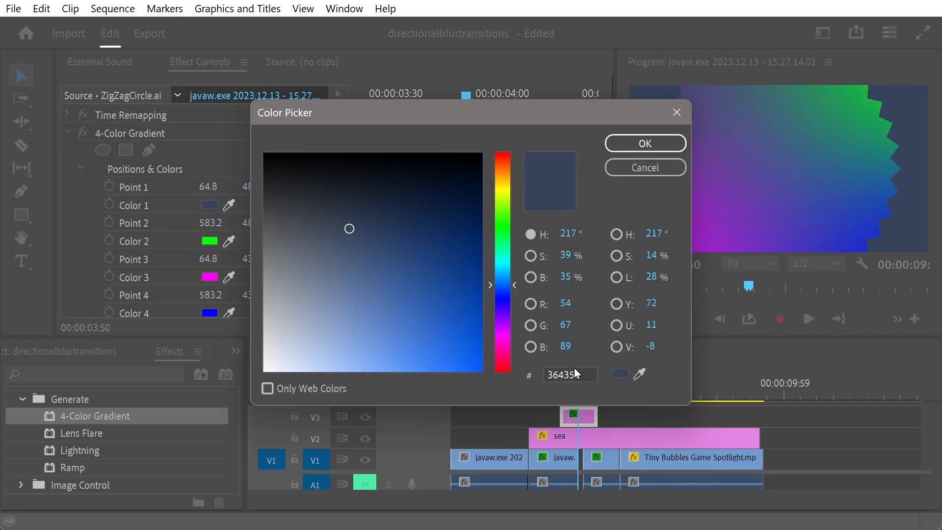
{"action": "left_click", "coordinate": [630, 167]}
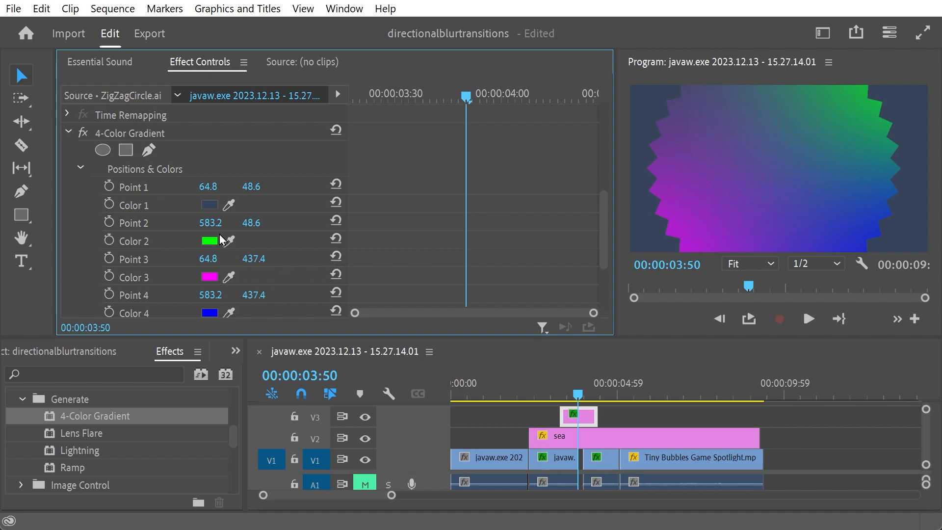
Set Color 2 of the gradient to the light blue 7C98C6, a brighter tone of the same hue as Color 1.
{"action": "left_click", "coordinate": [209, 240]}
{"action": "double_click", "coordinate": [566, 375]}
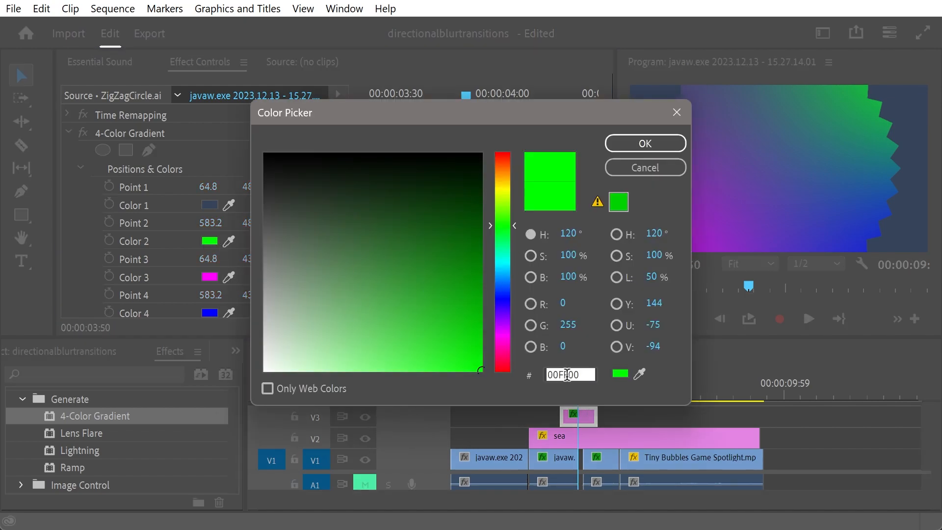
{"action": "type", "text": "25"}
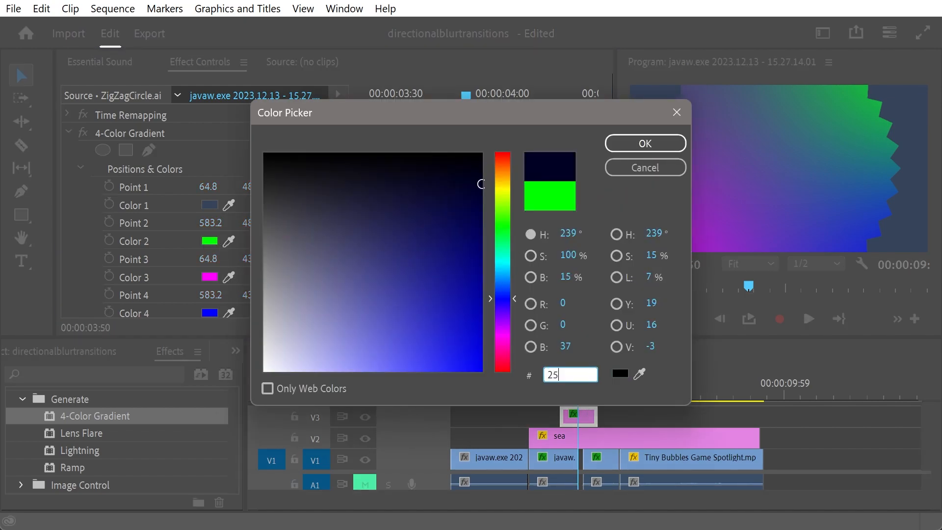
{"action": "type", "text": "364359"}
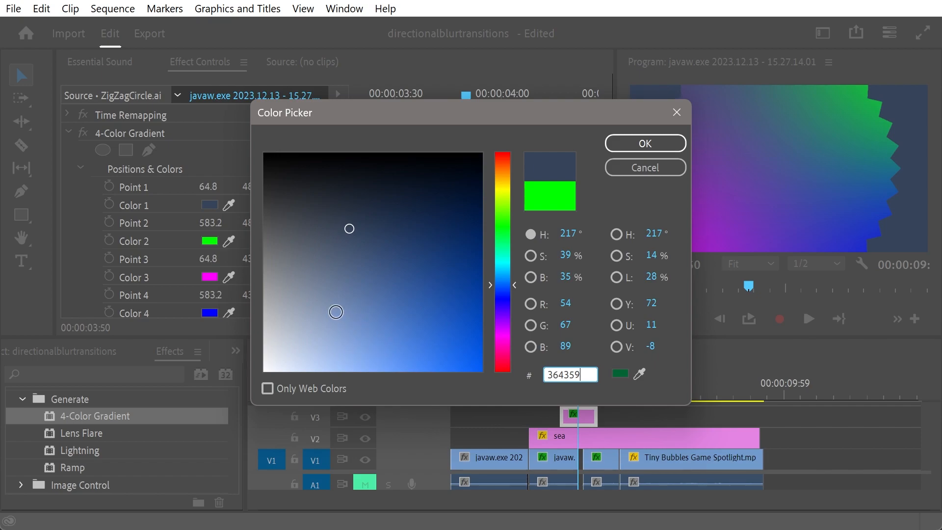
{"action": "left_click", "coordinate": [345, 322]}
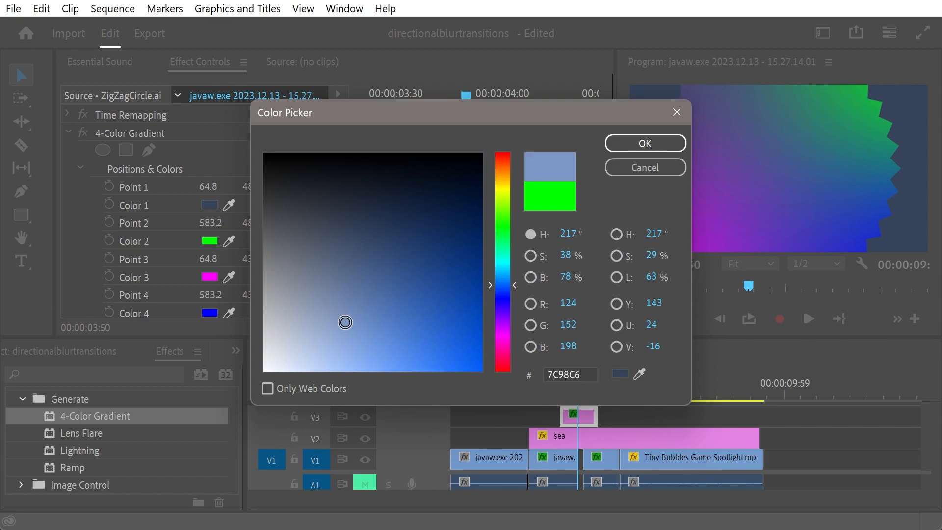
{"action": "left_click", "coordinate": [645, 143]}
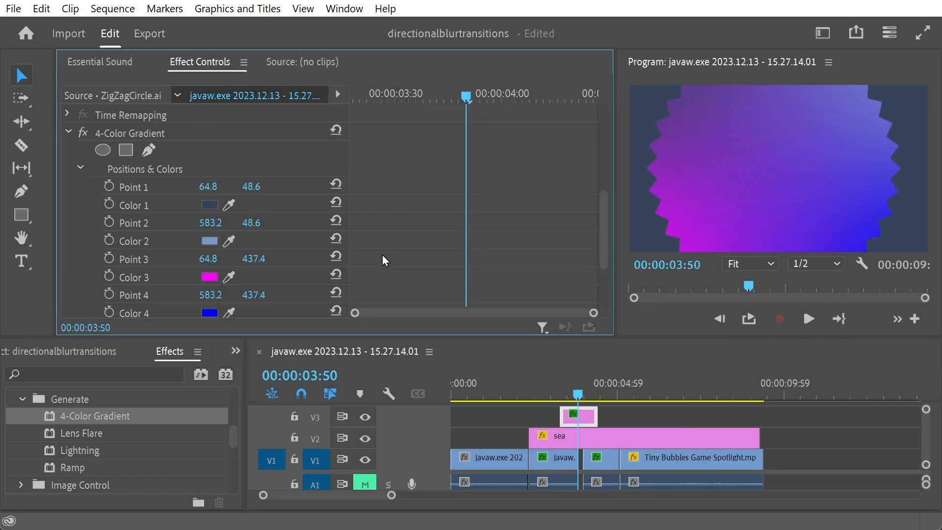
Set Color 3 of the gradient to the saturated blue 326CCE, based on the hue of 364359.
{"action": "left_click", "coordinate": [210, 277]}
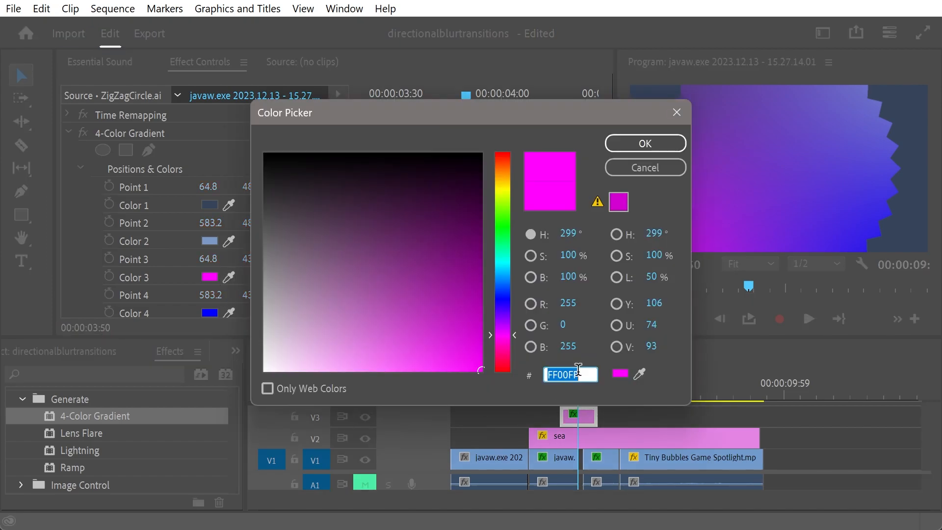
{"action": "type", "text": "364359"}
{"action": "left_click", "coordinate": [427, 329]}
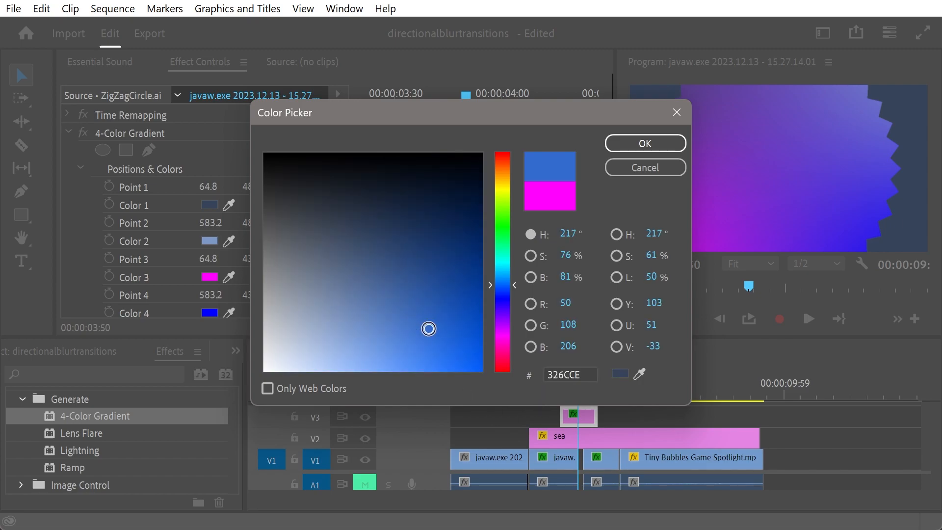
{"action": "left_click", "coordinate": [645, 143]}
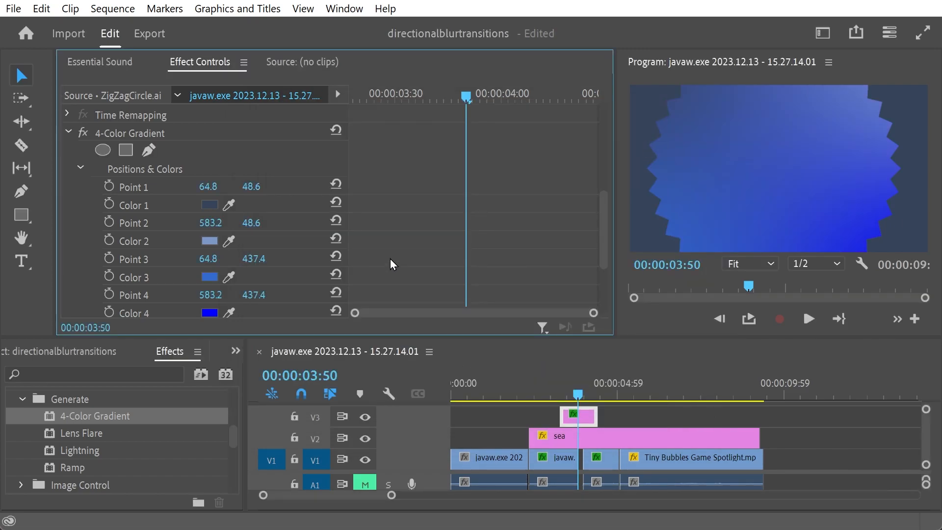
Set Color 4 of the gradient to the dark navy 1D2C45, based on the hue of 364359.
{"action": "left_click_drag", "start_coordinate": [602, 261], "coordinate": [602, 290]}
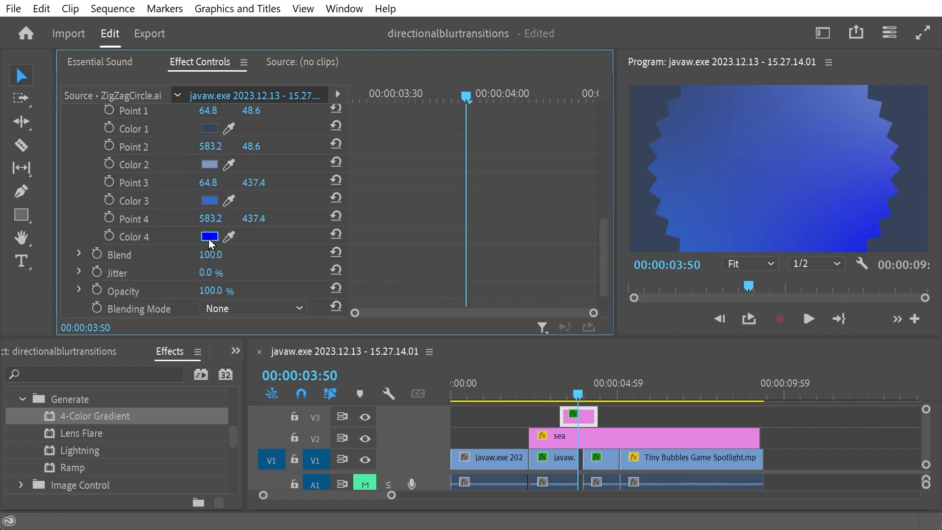
{"action": "left_click", "coordinate": [210, 237]}
{"action": "left_click", "coordinate": [567, 367]}
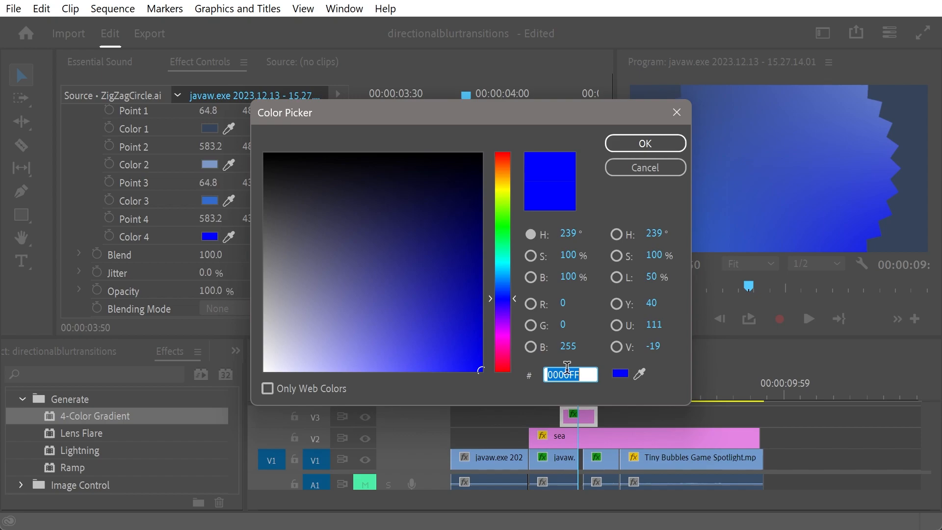
{"action": "type", "text": "364359"}
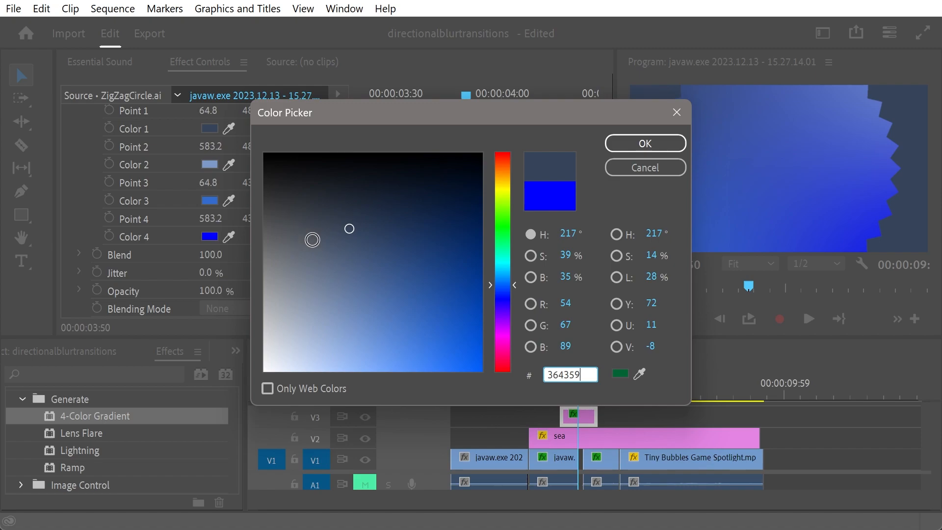
{"action": "left_click", "coordinate": [388, 211]}
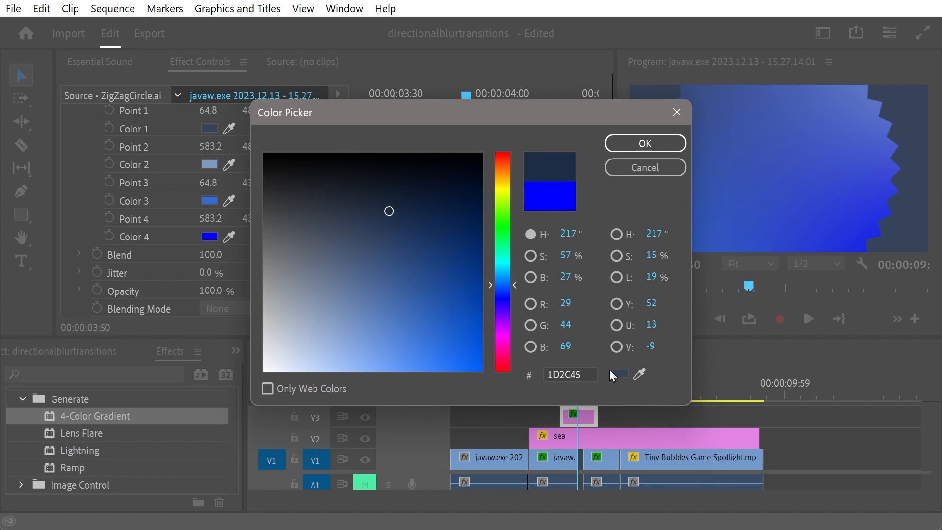
{"action": "left_click", "coordinate": [642, 143]}
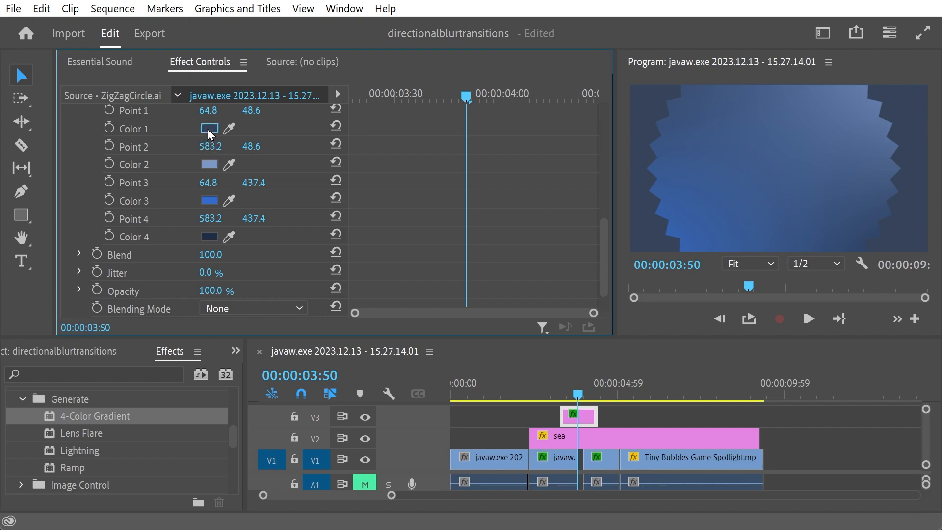
Play back the sequence from before the sea clip to check the recolored circle in the transition.
{"action": "right_click", "coordinate": [588, 396]}
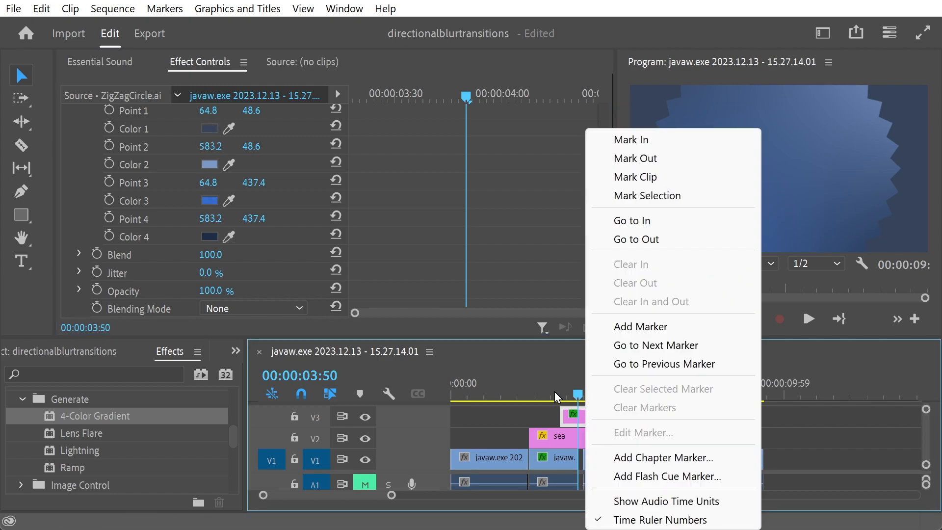
{"action": "left_click_drag", "start_coordinate": [556, 385], "coordinate": [498, 405]}
{"action": "key", "text": "space"}
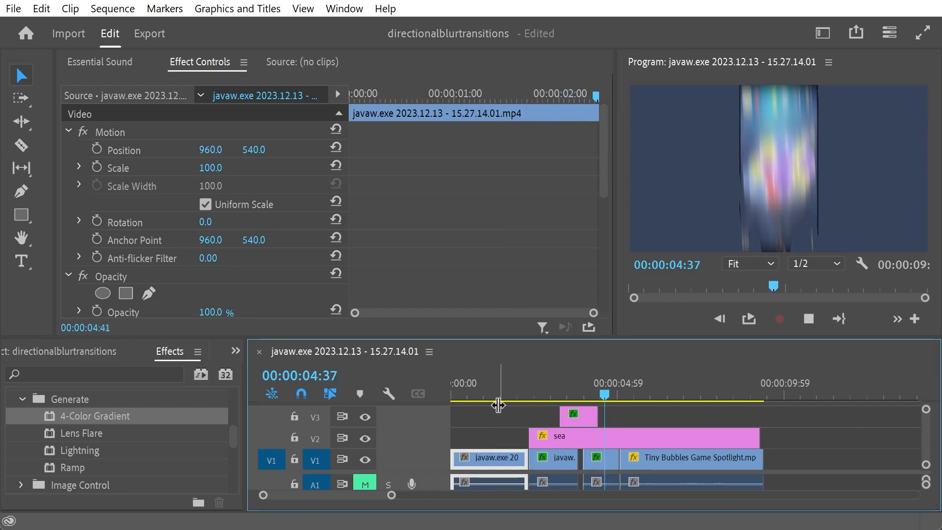
At the circle's last keyframe, 00:00:04:20, set its horizontal Position to 960 and its vertical Position to a negative value above the frame.
{"action": "mouse_move", "coordinate": [589, 387]}
{"action": "left_mouse_down"}
{"action": "mouse_move", "coordinate": [569, 393]}
{"action": "mouse_move", "coordinate": [581, 394]}
{"action": "left_mouse_up"}
{"action": "left_click", "coordinate": [581, 423]}
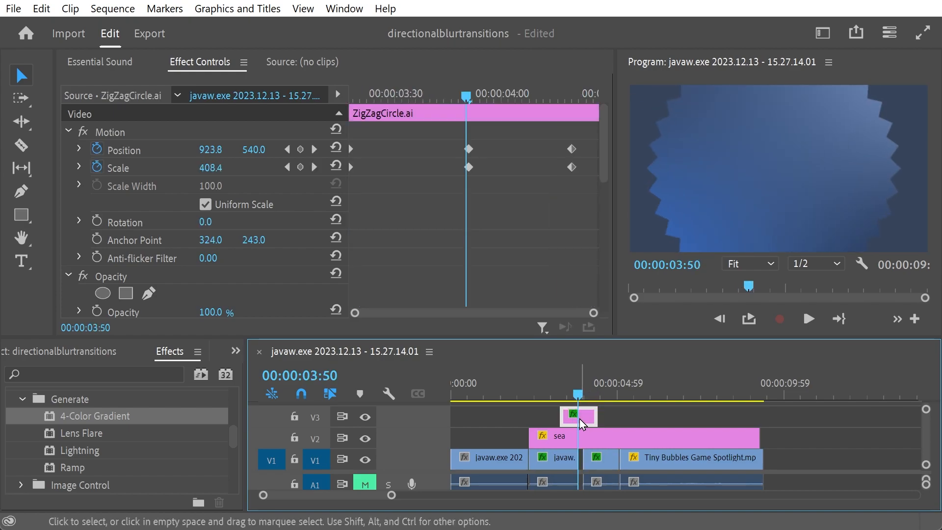
{"action": "left_click_drag", "start_coordinate": [517, 107], "coordinate": [573, 99]}
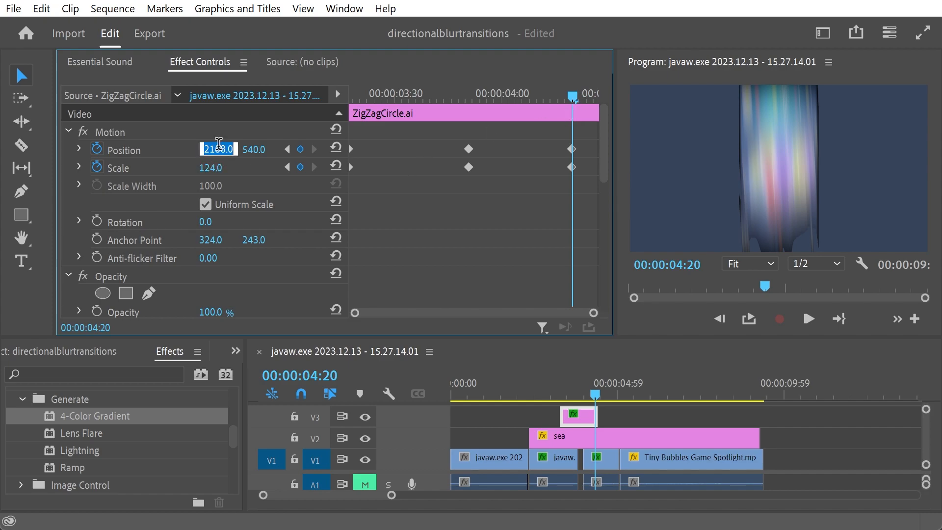
{"action": "type", "text": "960"}
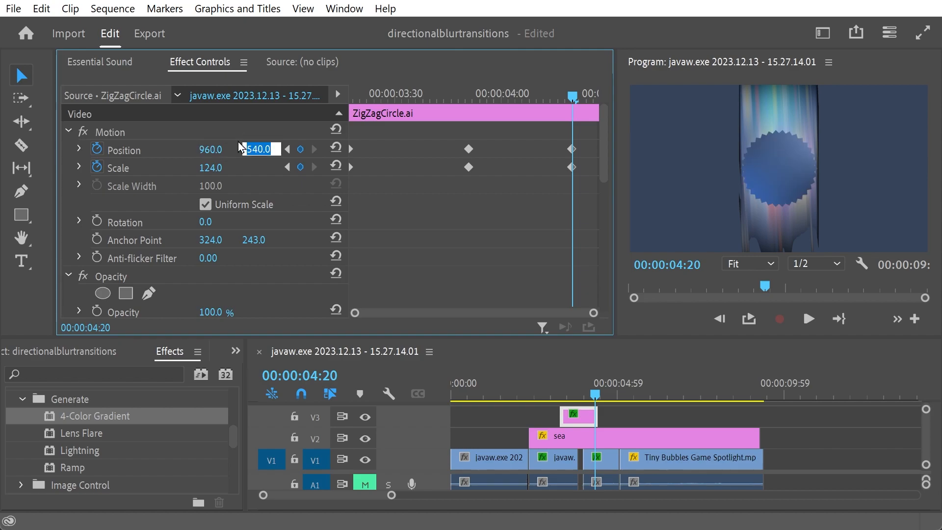
{"action": "key", "text": "Return"}
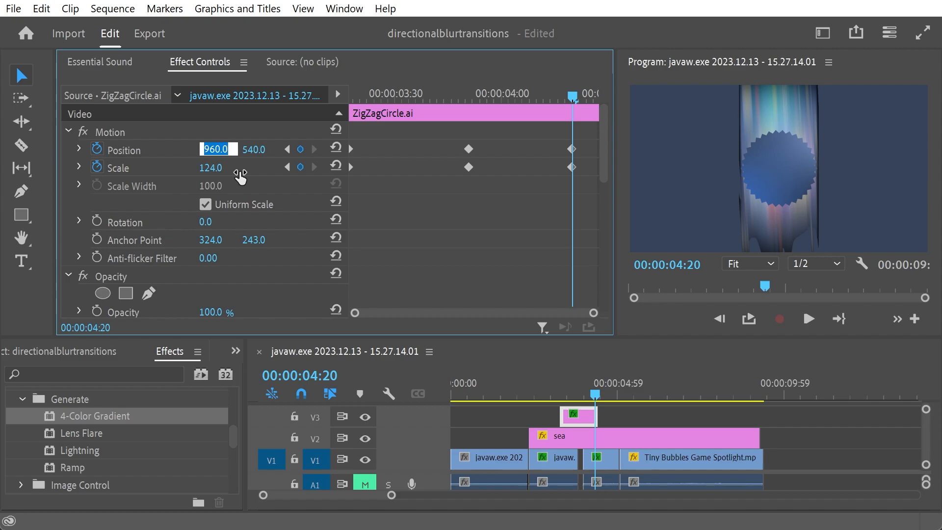
{"action": "left_click", "coordinate": [261, 144]}
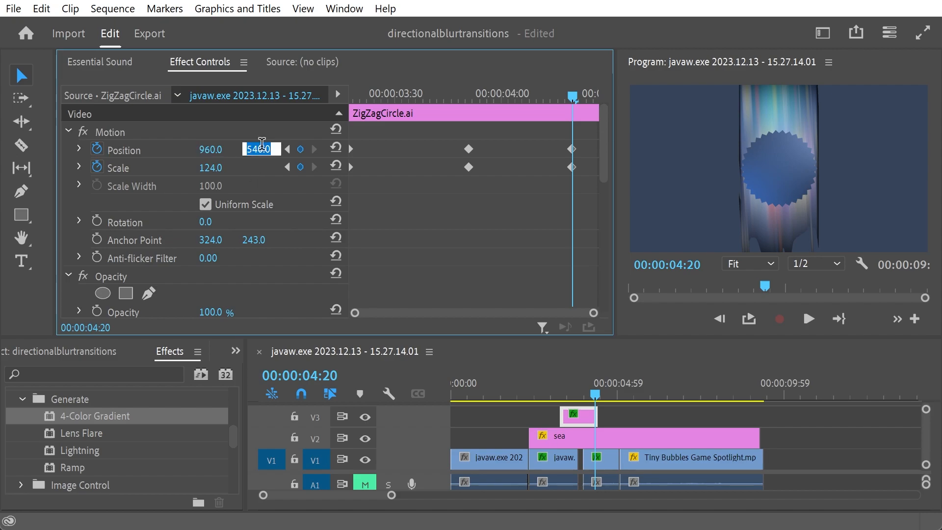
{"action": "key", "text": "Return"}
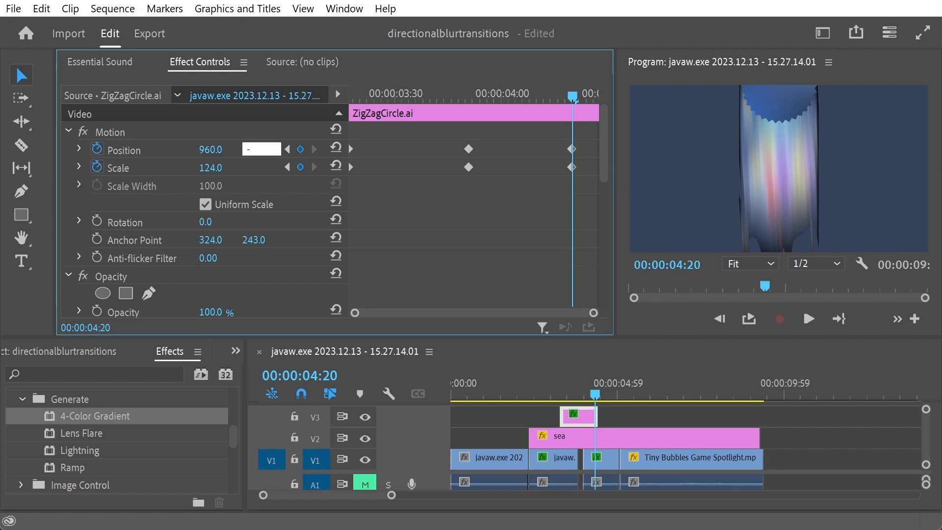
{"action": "key", "text": "Return"}
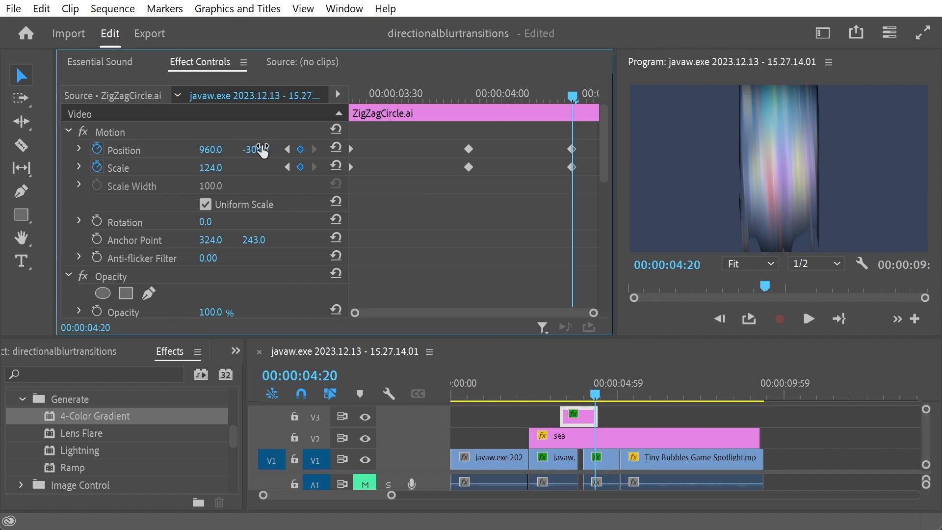
Play back the transition to check the circle's upward exit from the frame.
{"action": "left_click_drag", "start_coordinate": [597, 395], "coordinate": [529, 391]}
{"action": "key", "text": "space"}
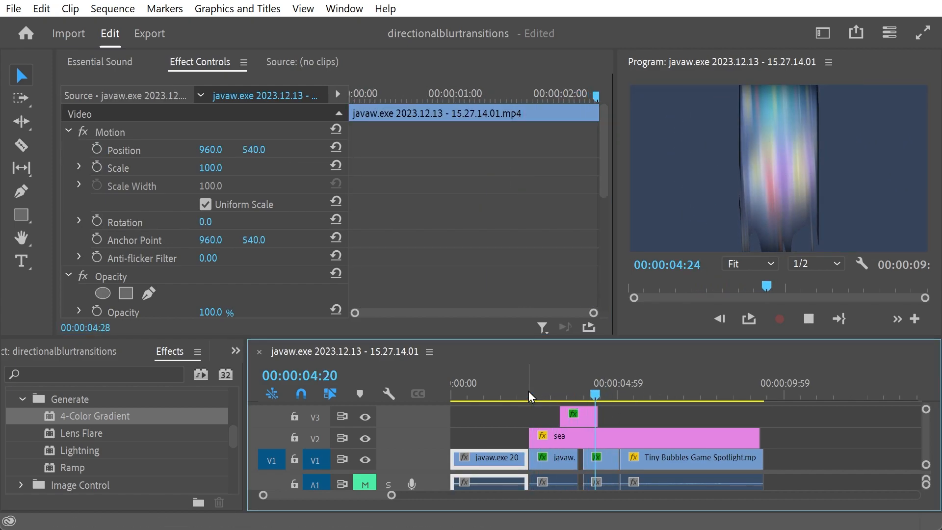
{"action": "mouse_move", "coordinate": [579, 393]}
{"action": "left_mouse_down"}
{"action": "mouse_move", "coordinate": [611, 402]}
{"action": "mouse_move", "coordinate": [566, 400]}
{"action": "mouse_move", "coordinate": [597, 399]}
{"action": "left_mouse_up"}
{"action": "key", "text": "space"}
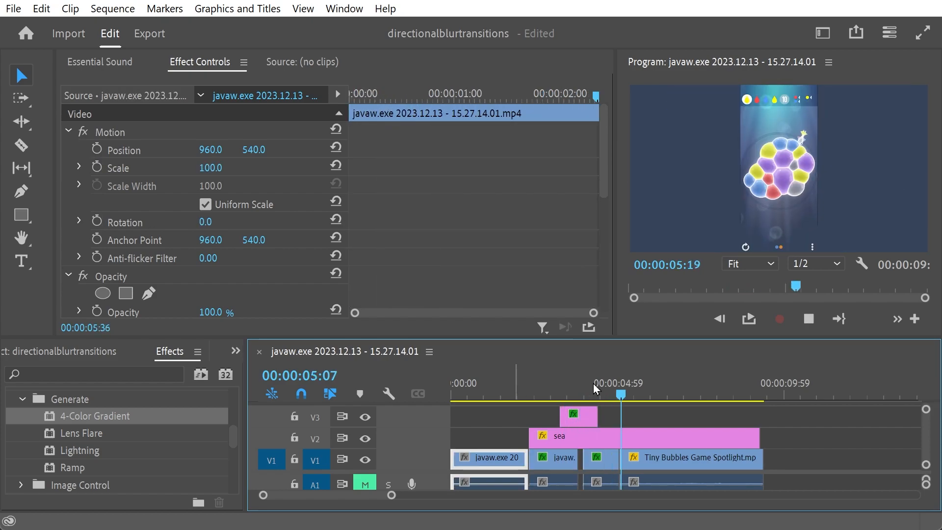
Scrub from 00:00:01:31 to the start of the ZigZagCircle.ai clip to examine how the first gameplay clip rotates and shrinks.
{"action": "left_click_drag", "start_coordinate": [652, 390], "coordinate": [505, 401]}
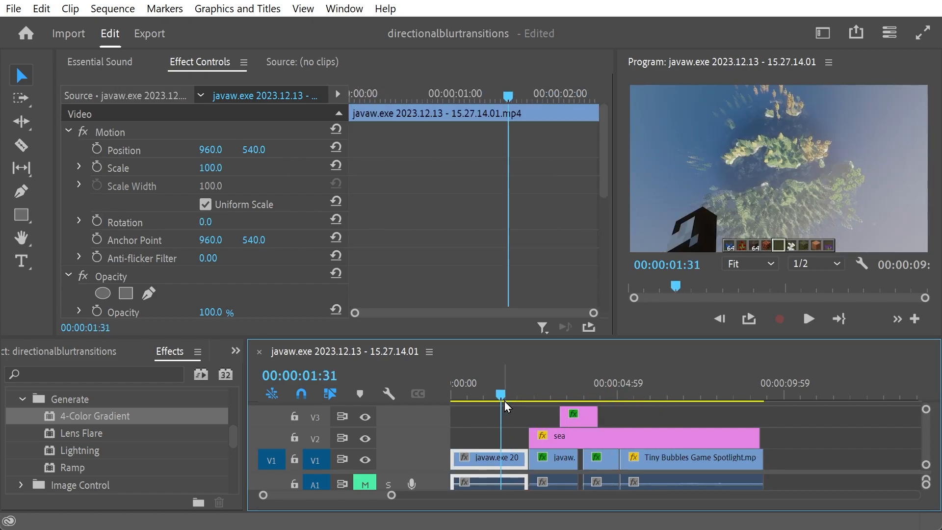
{"action": "mouse_move", "coordinate": [517, 396]}
{"action": "left_mouse_down"}
{"action": "mouse_move", "coordinate": [586, 395]}
{"action": "mouse_move", "coordinate": [529, 398]}
{"action": "left_mouse_up"}
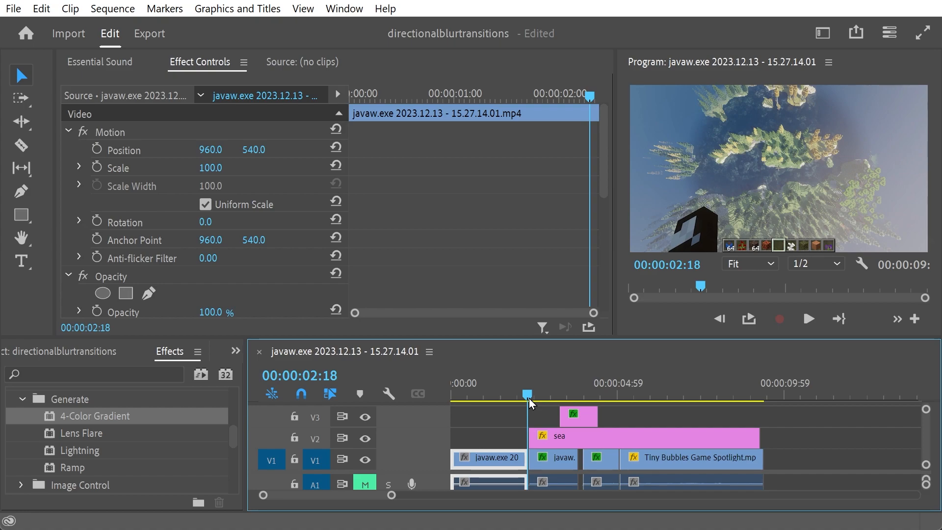
{"action": "left_click_drag", "start_coordinate": [529, 398], "coordinate": [561, 426]}
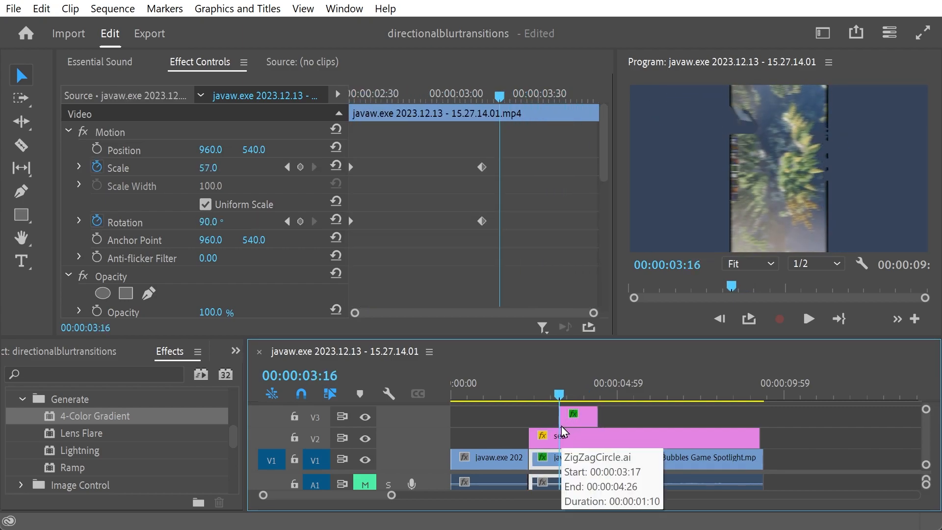
Replay the transition from several points ahead of the ZigZagCircle.ai clip to judge its overall motion.
{"action": "left_click_drag", "start_coordinate": [561, 426], "coordinate": [513, 415]}
{"action": "key", "text": "space"}
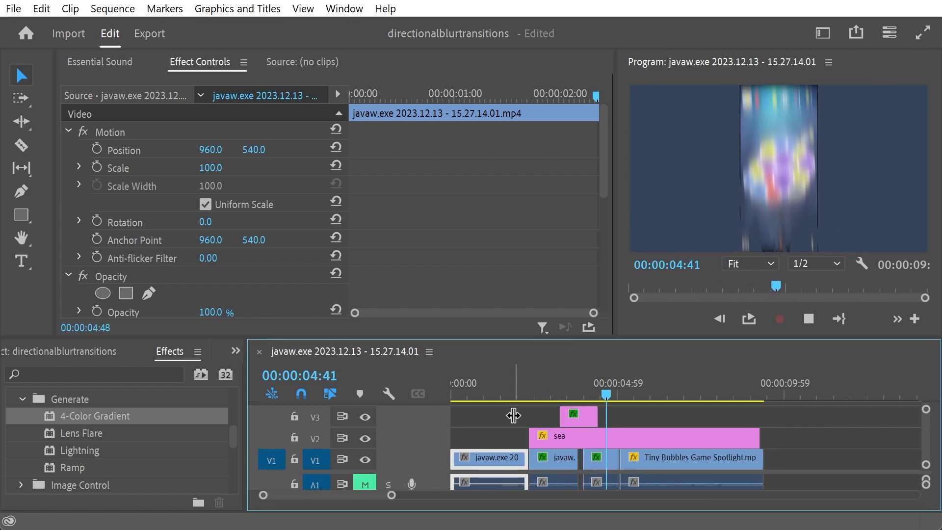
{"action": "left_click_drag", "start_coordinate": [545, 393], "coordinate": [532, 394]}
{"action": "key", "text": "space"}
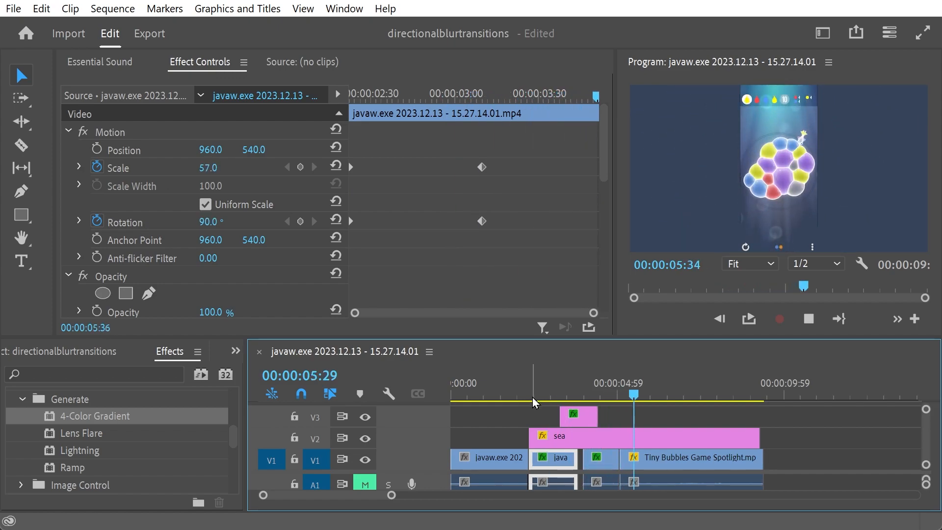
{"action": "left_click", "coordinate": [554, 387]}
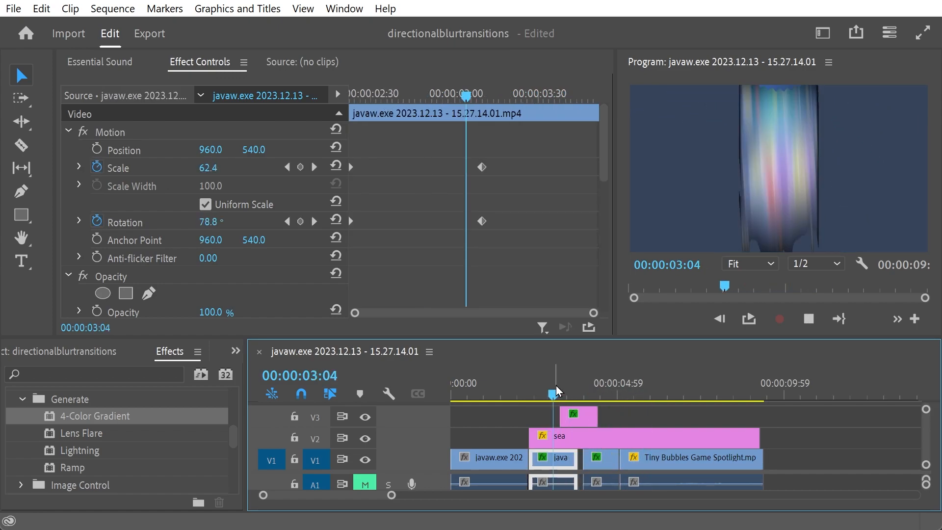
{"action": "key", "text": "space"}
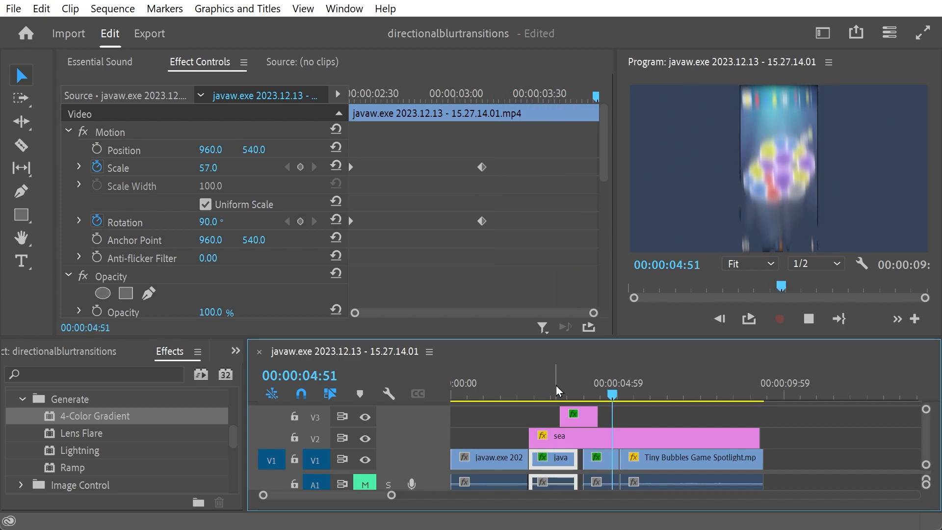
Review the transition again and scrub to 00:00:03:53 to examine how the circle covers the cut.
{"action": "left_click_drag", "start_coordinate": [628, 391], "coordinate": [510, 389]}
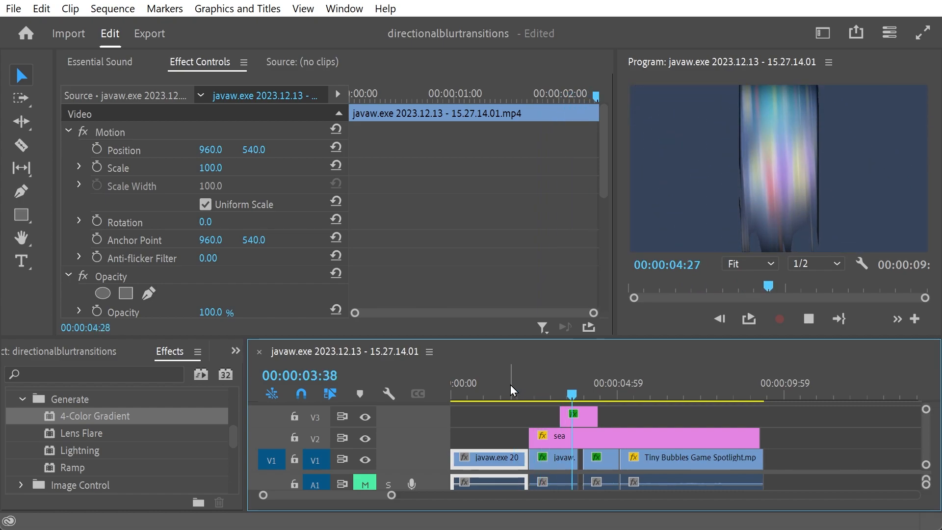
{"action": "left_click_drag", "start_coordinate": [544, 380], "coordinate": [499, 393]}
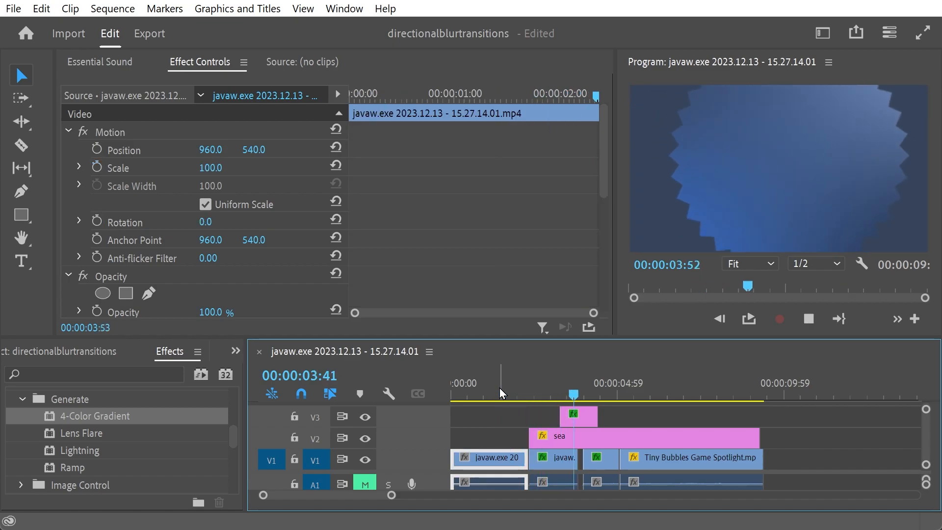
{"action": "left_click_drag", "start_coordinate": [633, 383], "coordinate": [561, 396]}
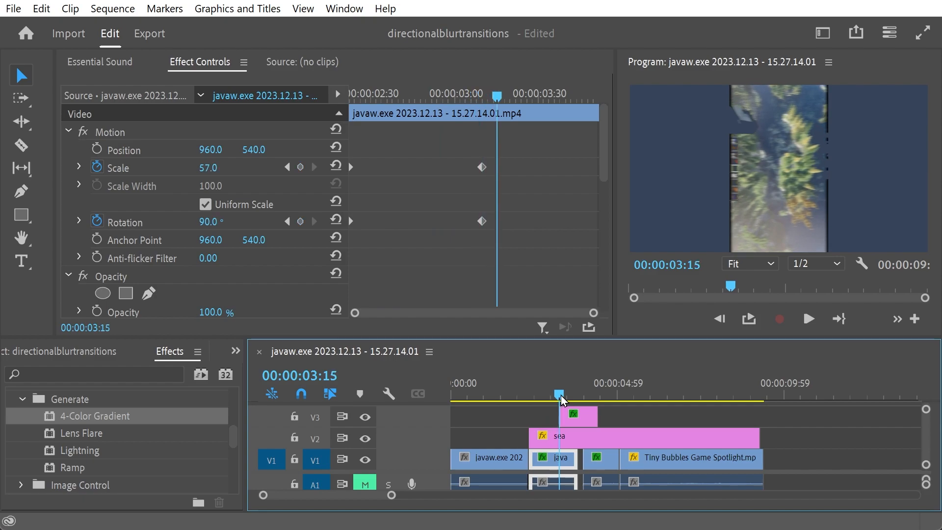
{"action": "left_click_drag", "start_coordinate": [561, 395], "coordinate": [573, 395]}
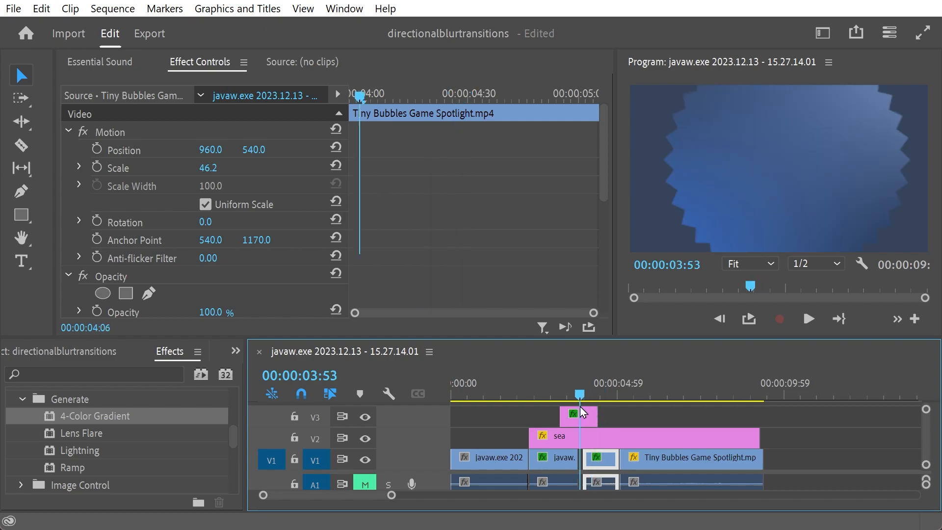